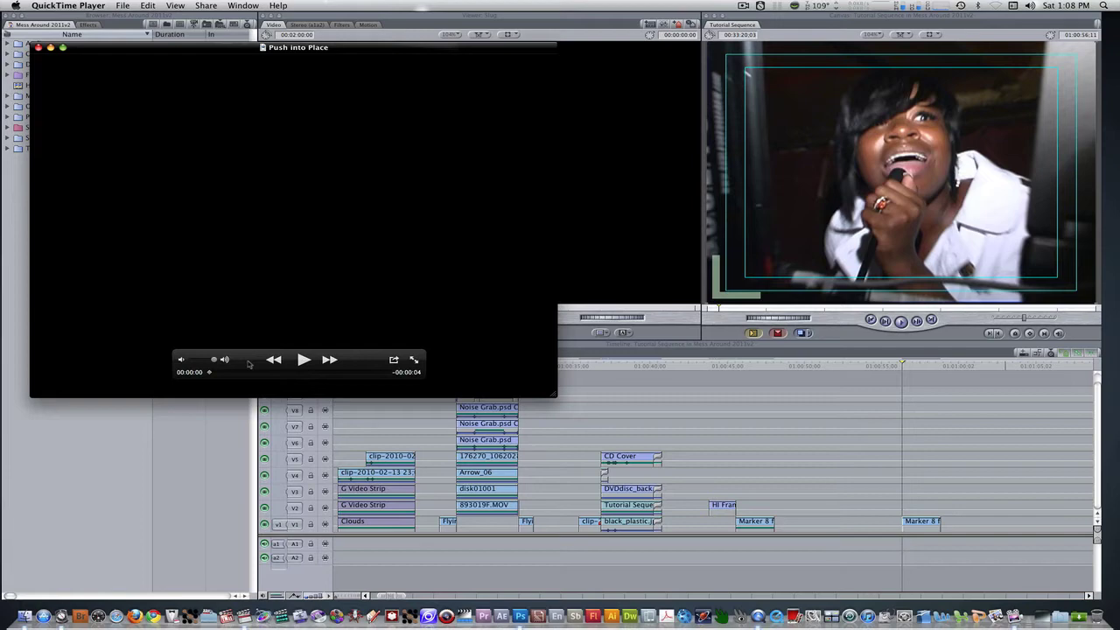
# - Play the Push into Place example movie in QuickTime, then close it
pyautogui.press('space')
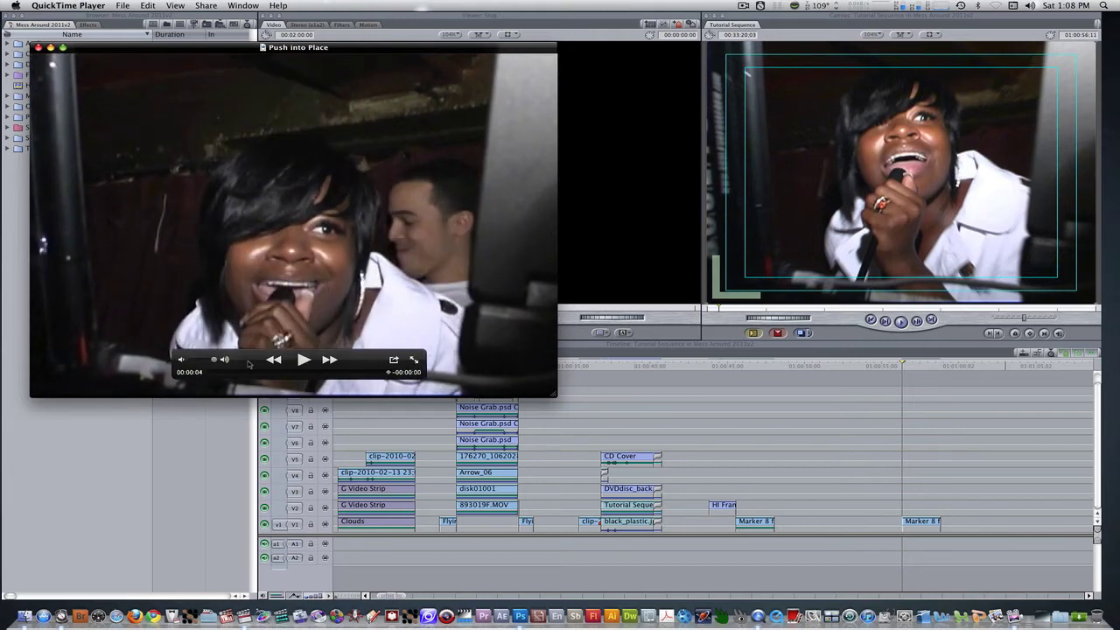
pyautogui.press('super+q')
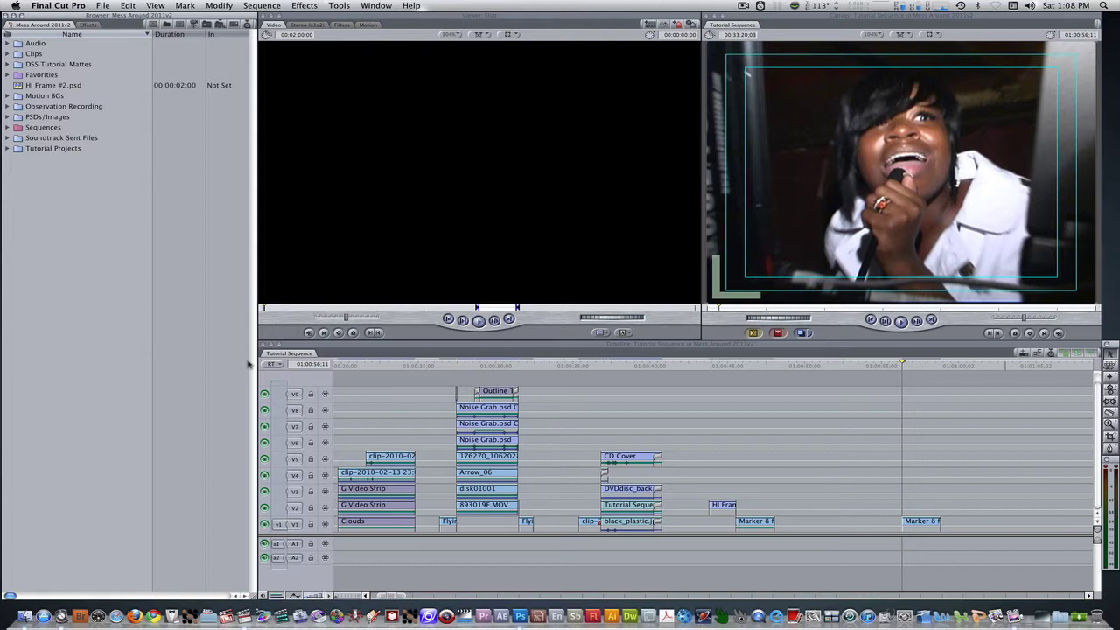
pyautogui.press('space')
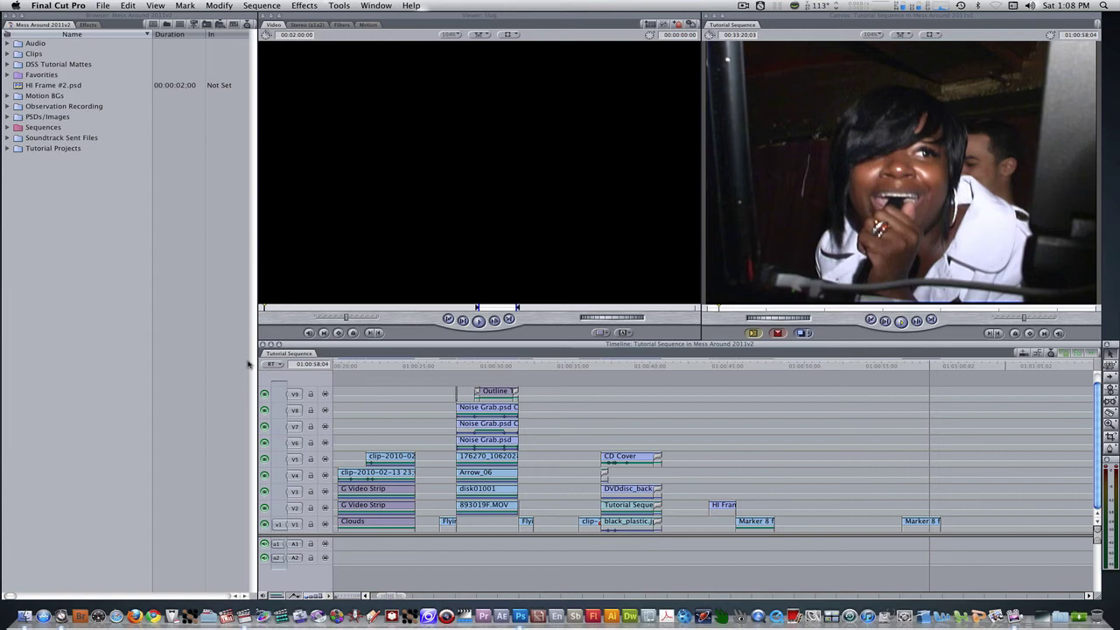
pyautogui.press('Up')
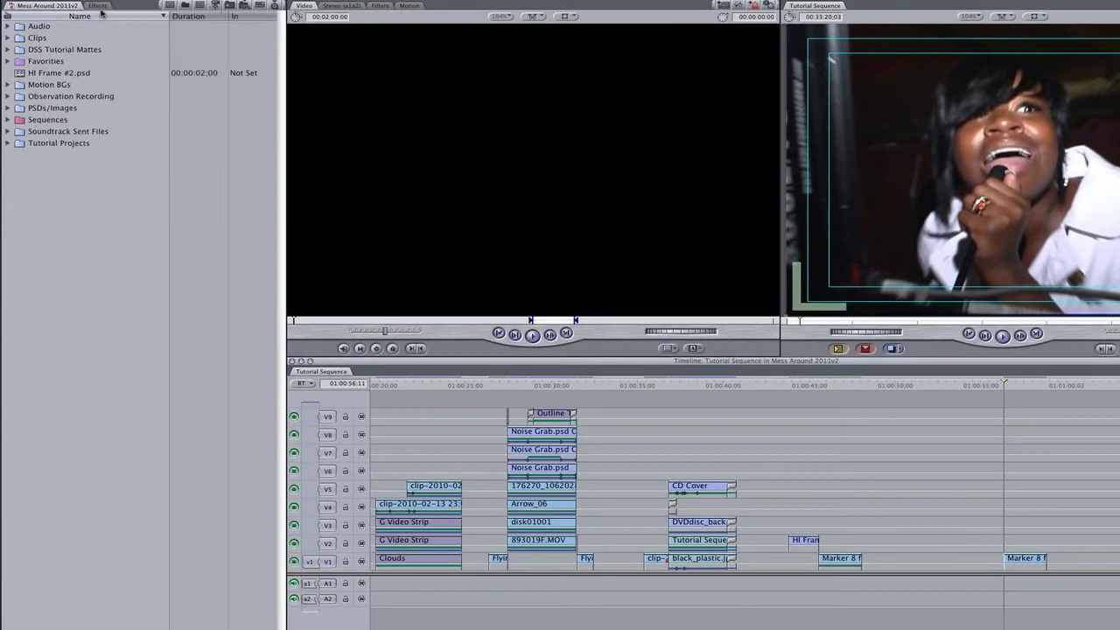
# - Apply the De-interlace video filter to the Marker 8 clip
pyautogui.click(97, 6)
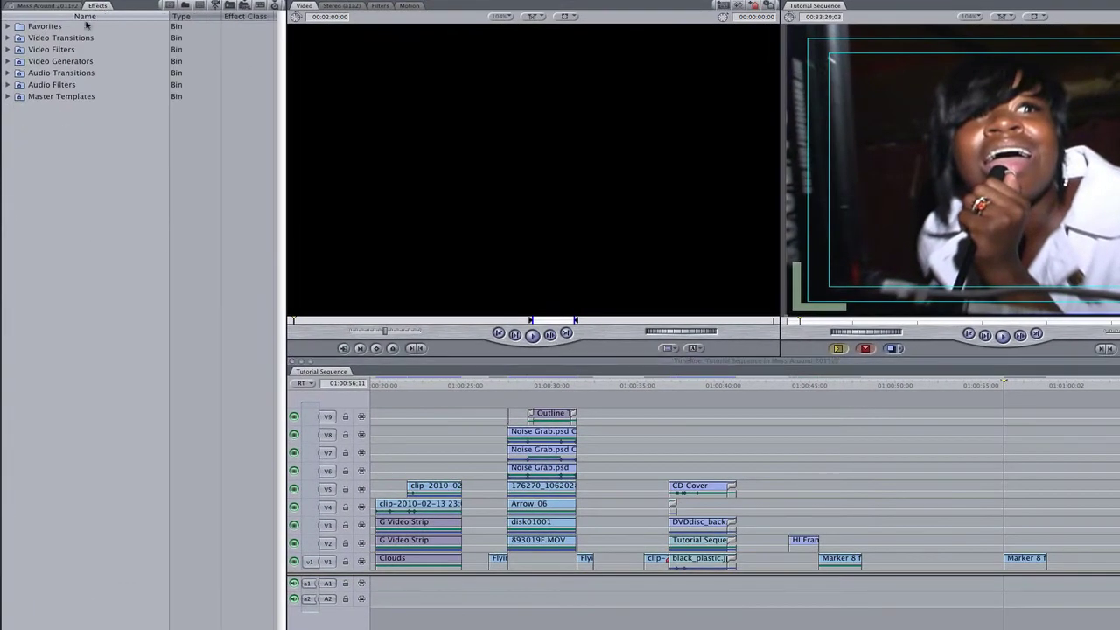
pyautogui.click(8, 49)
pyautogui.scroll(-15, 26, 226)
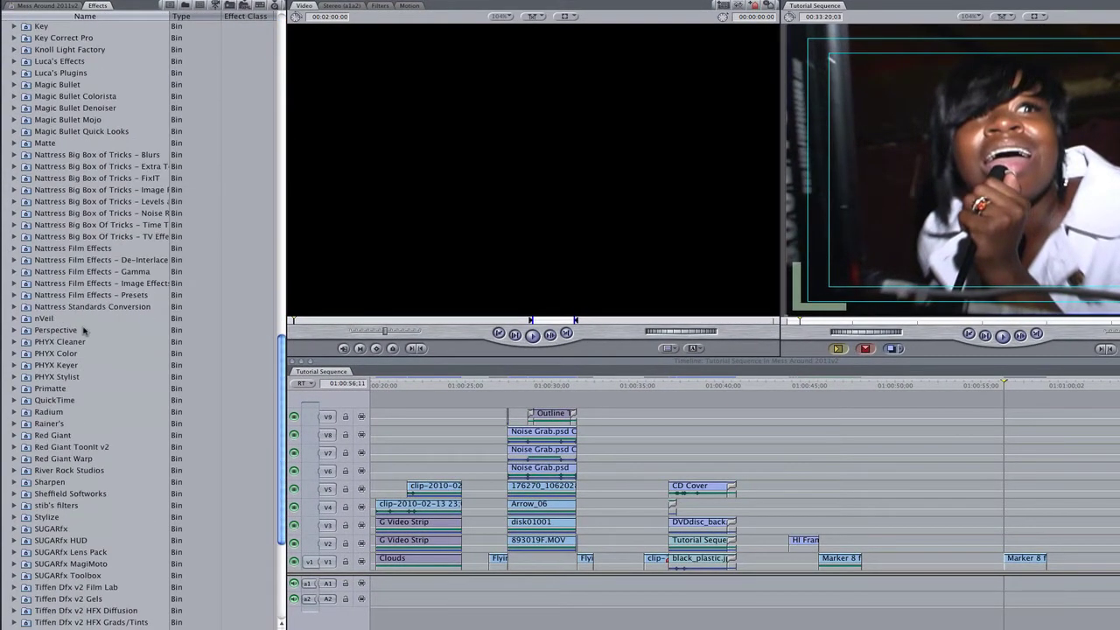
pyautogui.click(15, 584)
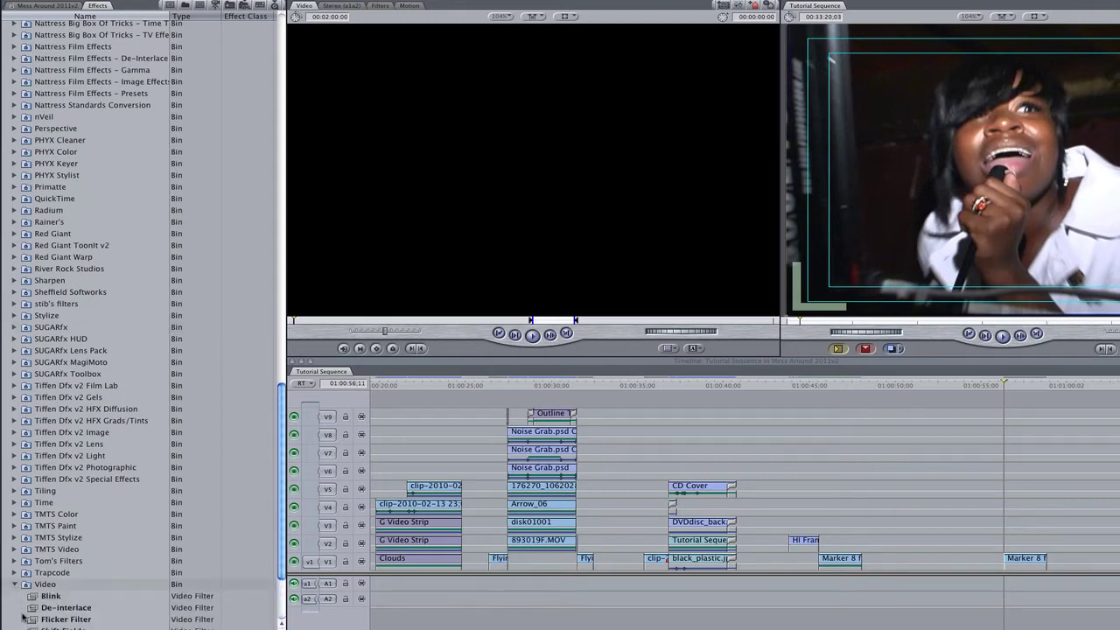
pyautogui.click(31, 608)
pyautogui.moveTo(31, 607)
pyautogui.mouseDown()
pyautogui.moveTo(665, 613)
pyautogui.moveTo(1021, 578)
pyautogui.moveTo(1039, 562)
pyautogui.mouseUp()
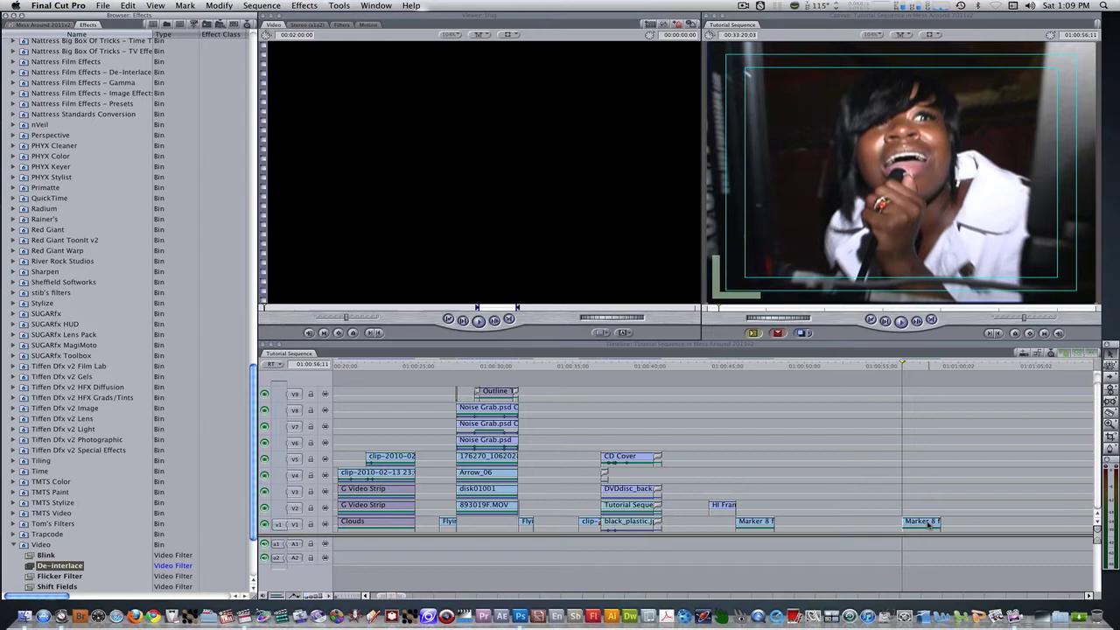
# - Set the Marker 8 clip's De-interlace Field to Lower (Even)
pyautogui.doubleClick(933, 523)
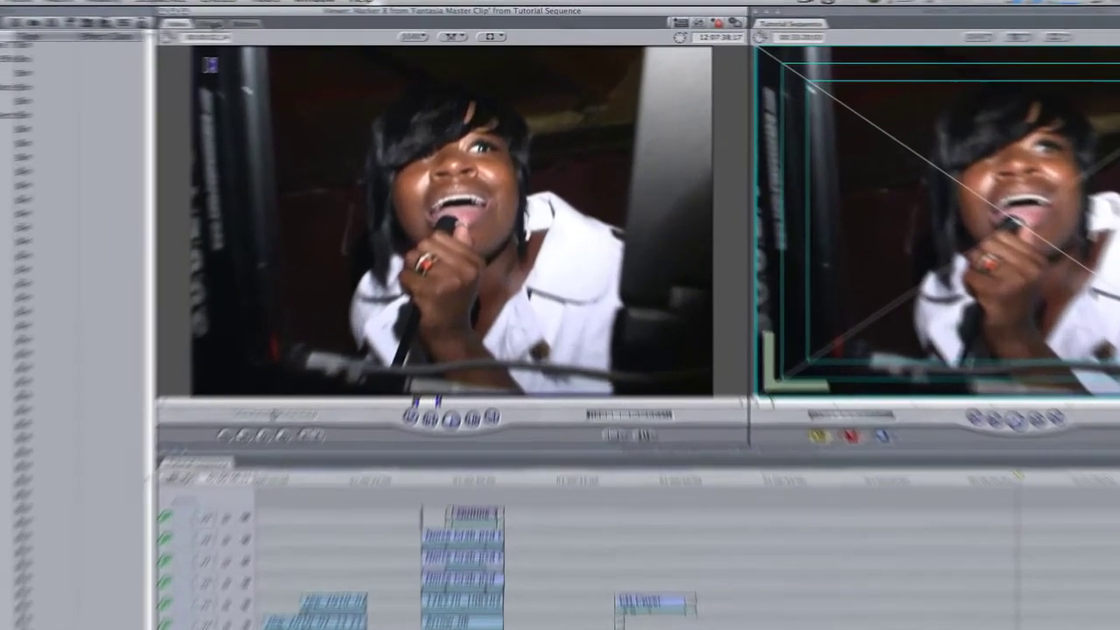
pyautogui.click(298, 25)
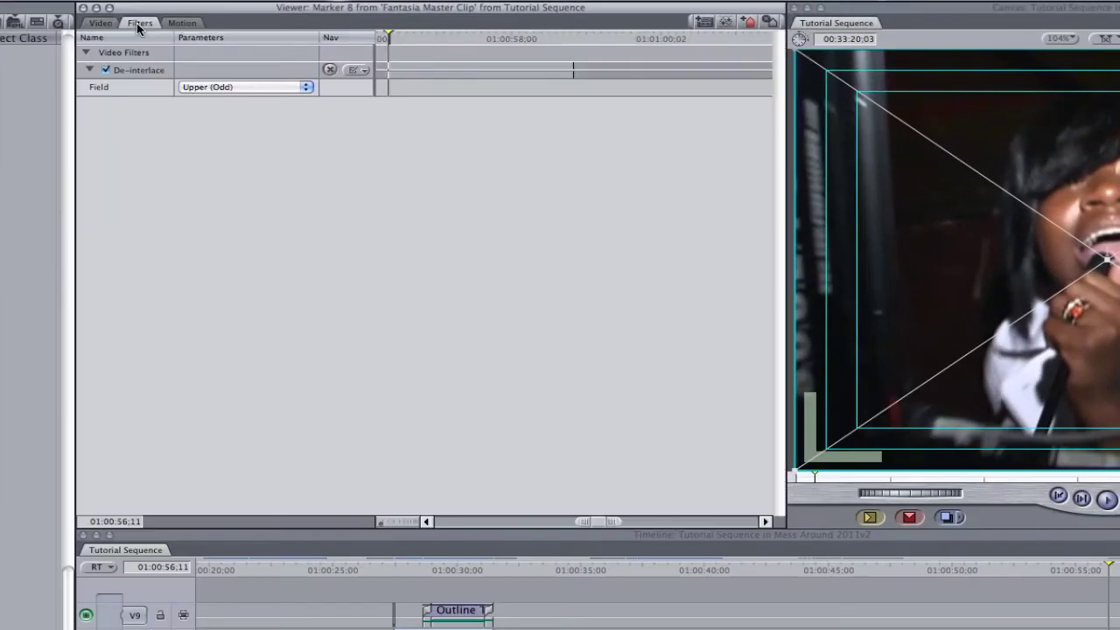
pyautogui.click(226, 89)
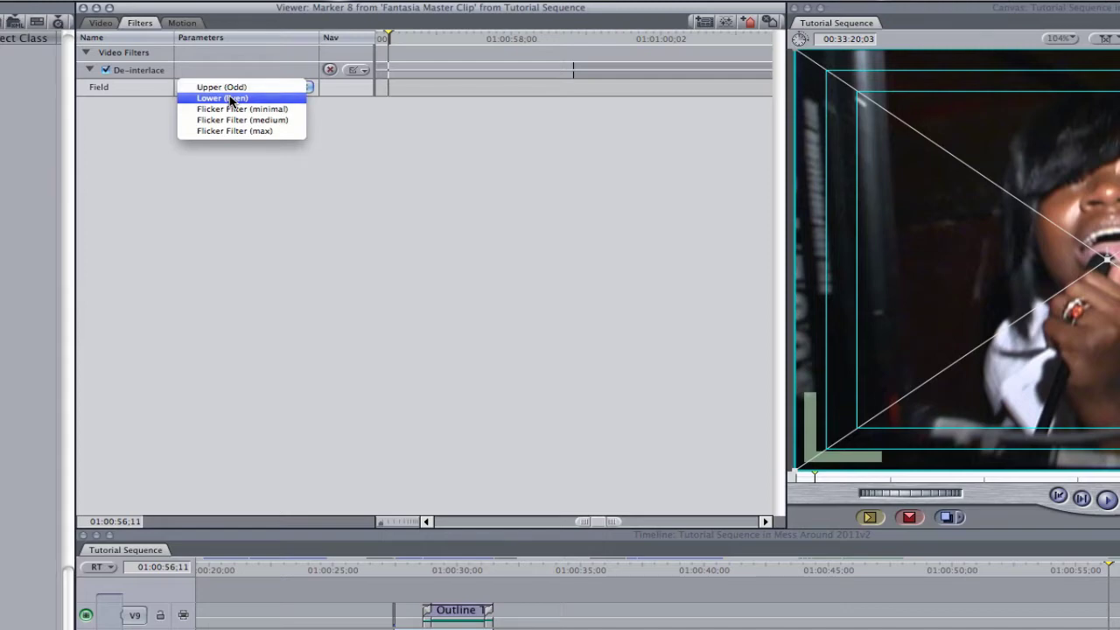
pyautogui.click(232, 99)
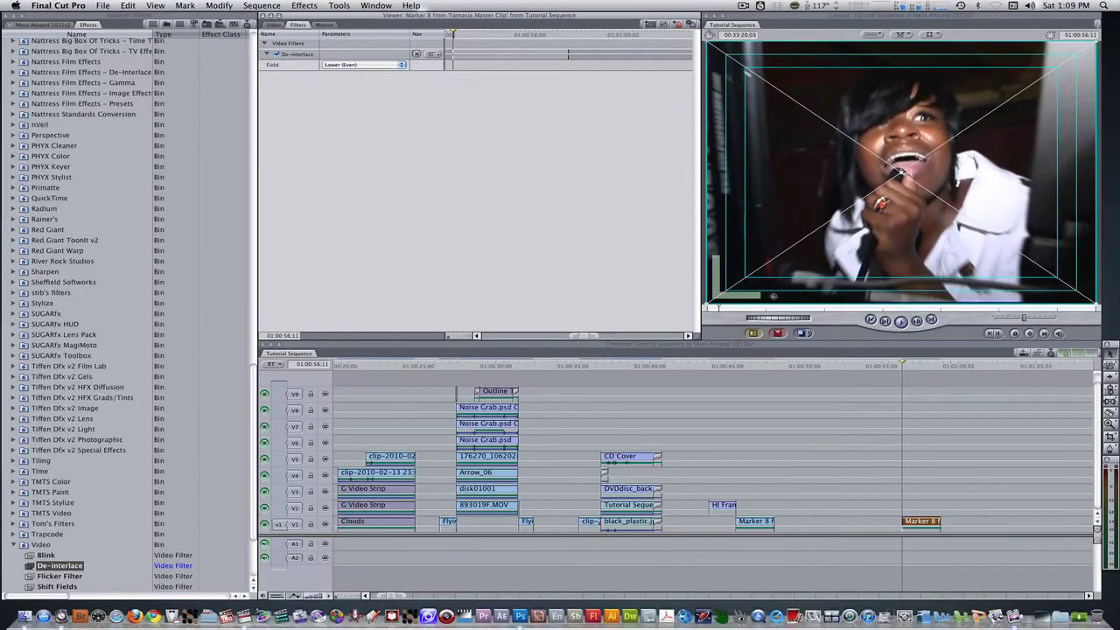
# - Mark in and out points on the single frame at the playhead
pyautogui.click(786, 348)
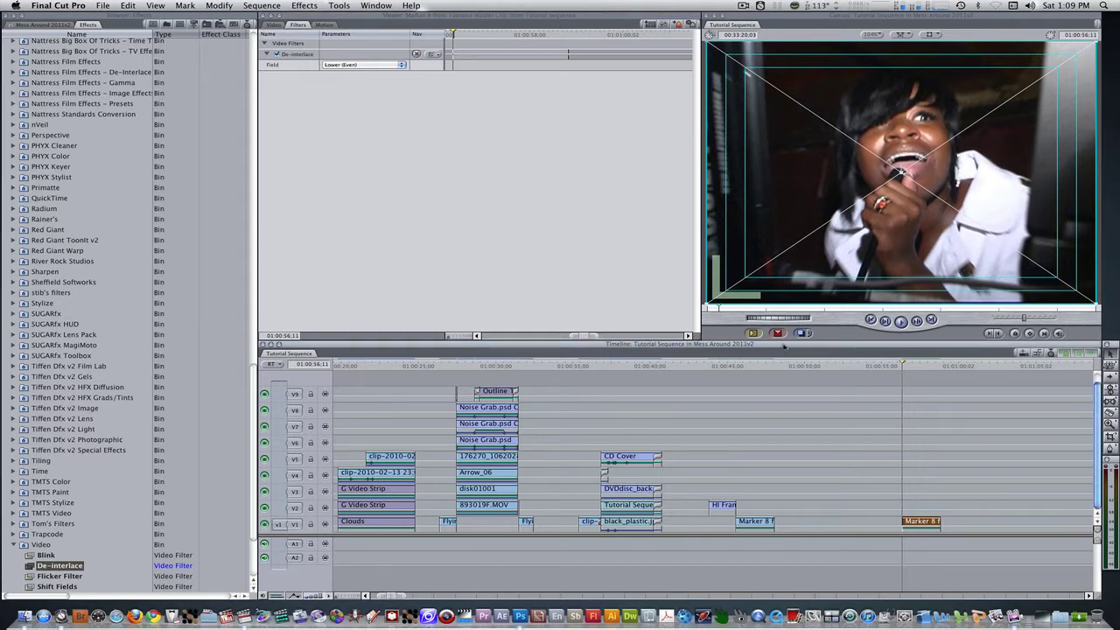
pyautogui.press('i')
pyautogui.press('o')
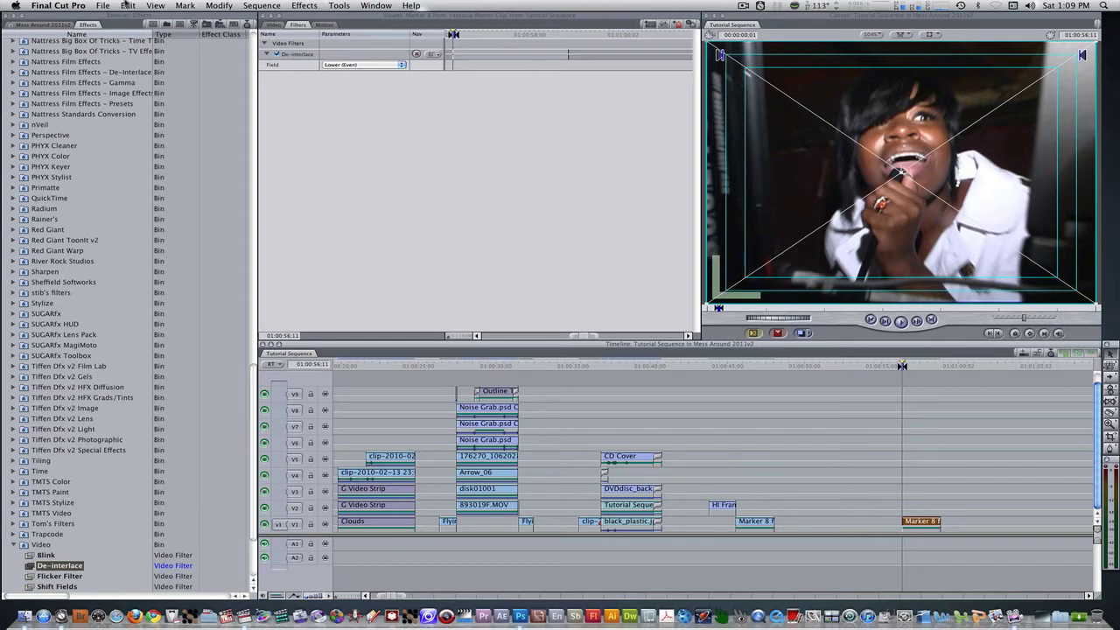
# - Export the marked frame via QuickTime Conversion as a PNG still image named Tutorial Sequence
pyautogui.click(103, 6)
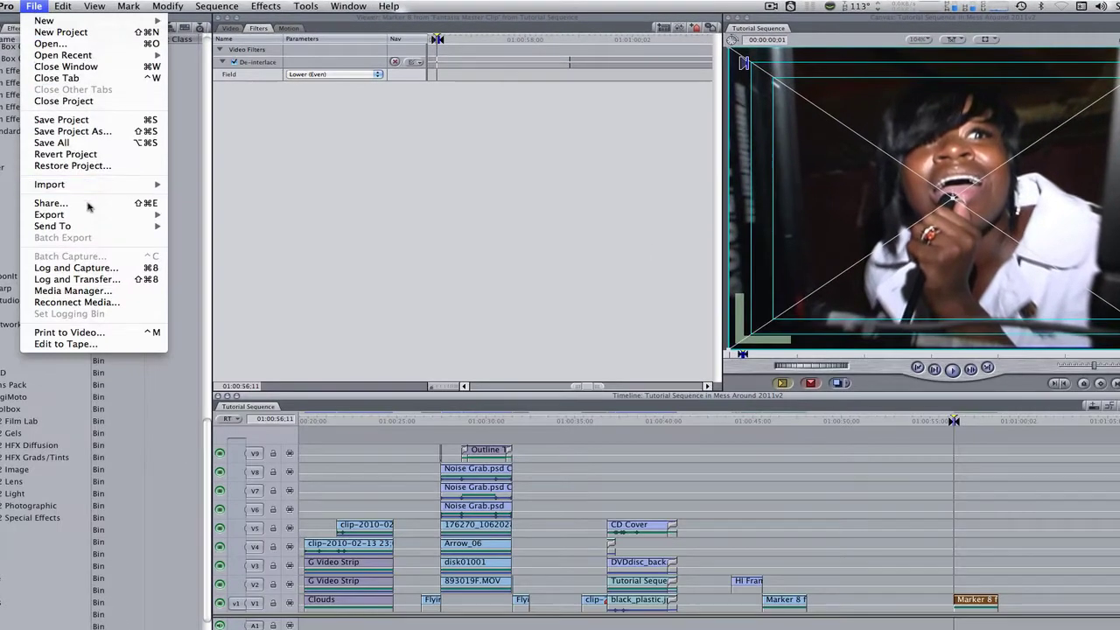
pyautogui.moveTo(116, 186)
pyautogui.click(197, 225)
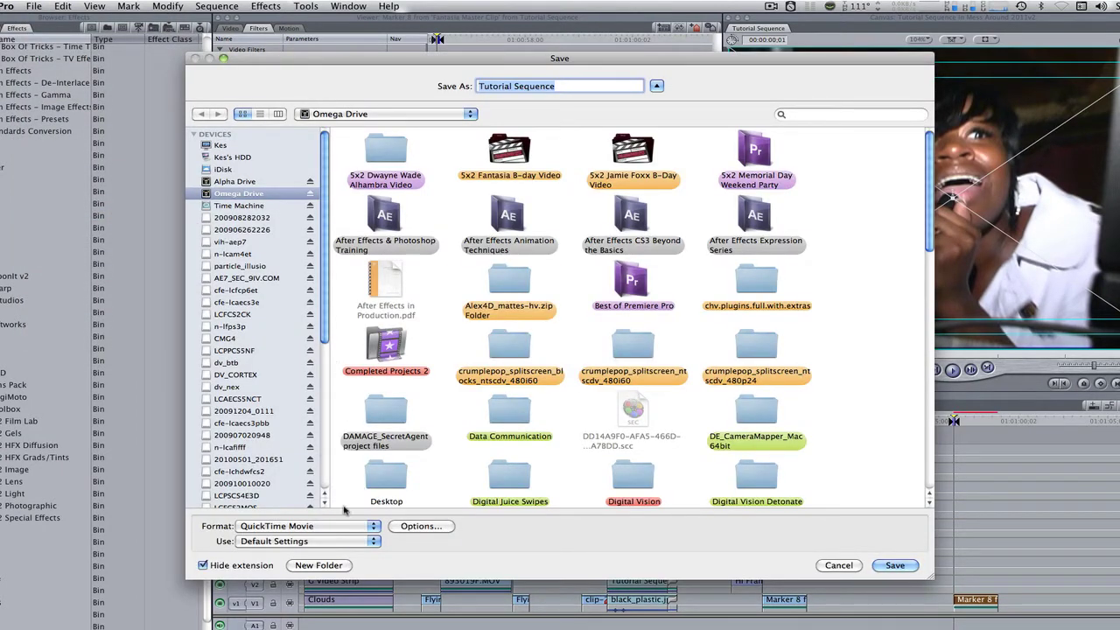
pyautogui.click(326, 529)
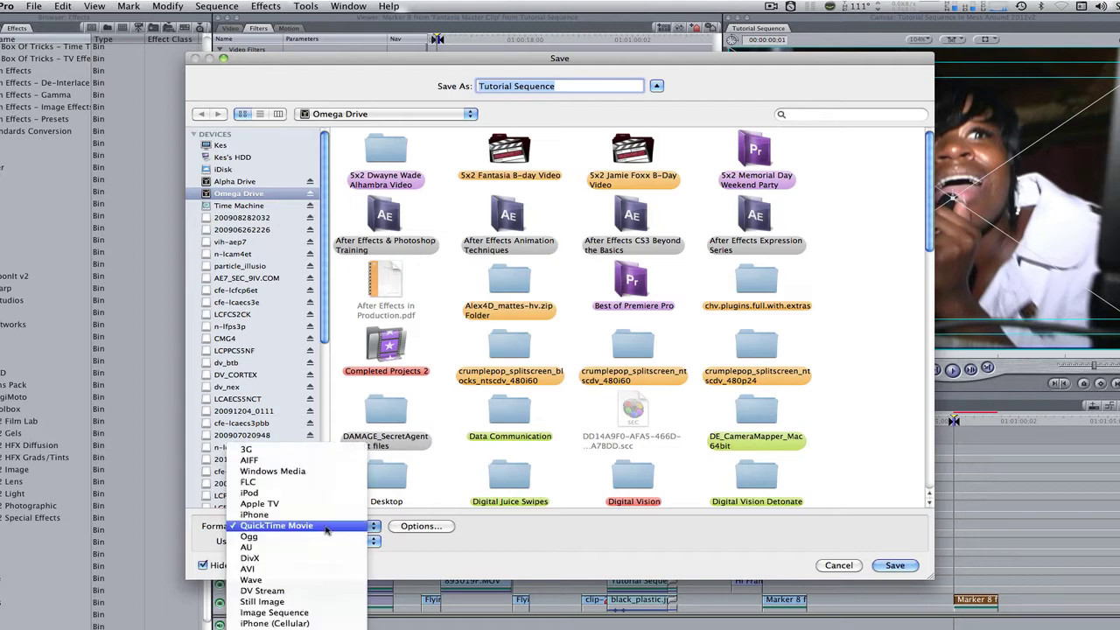
pyautogui.click(305, 602)
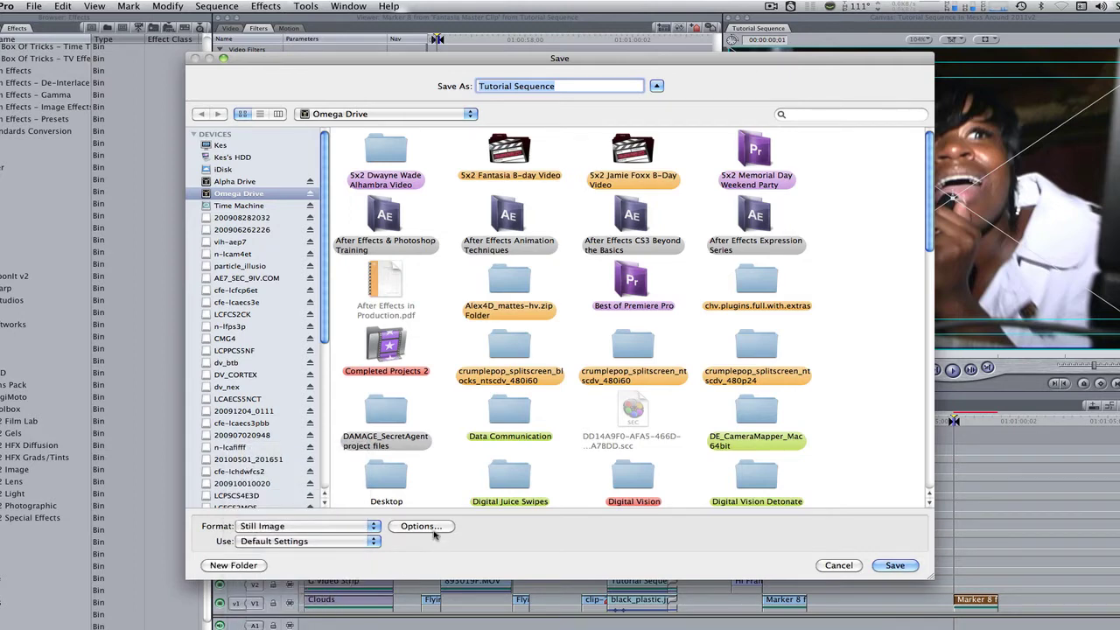
pyautogui.click(419, 526)
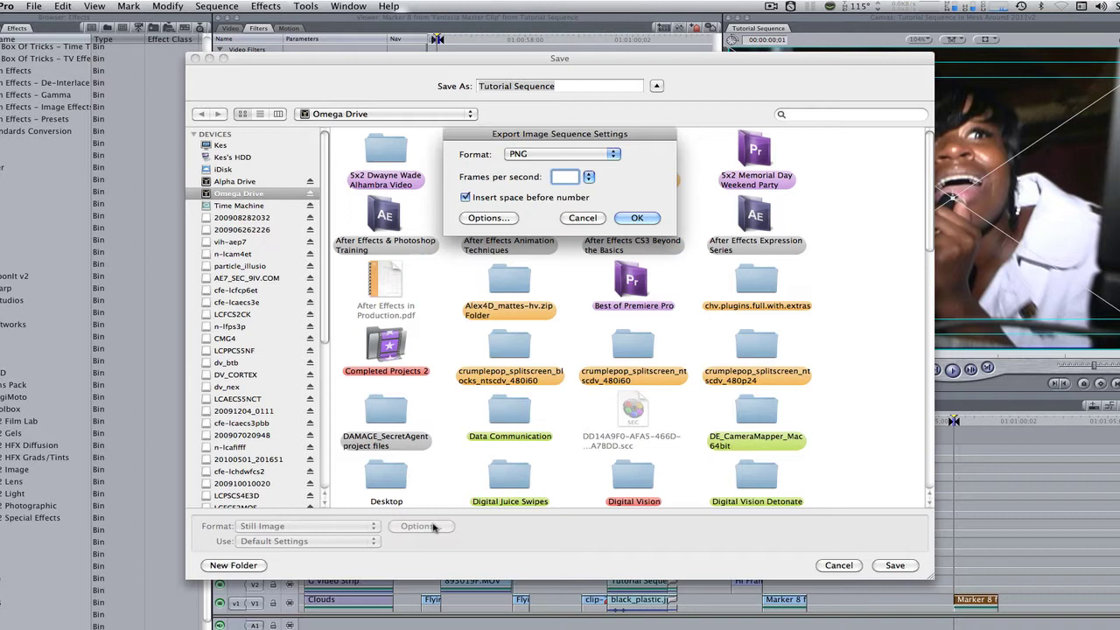
pyautogui.click(577, 156)
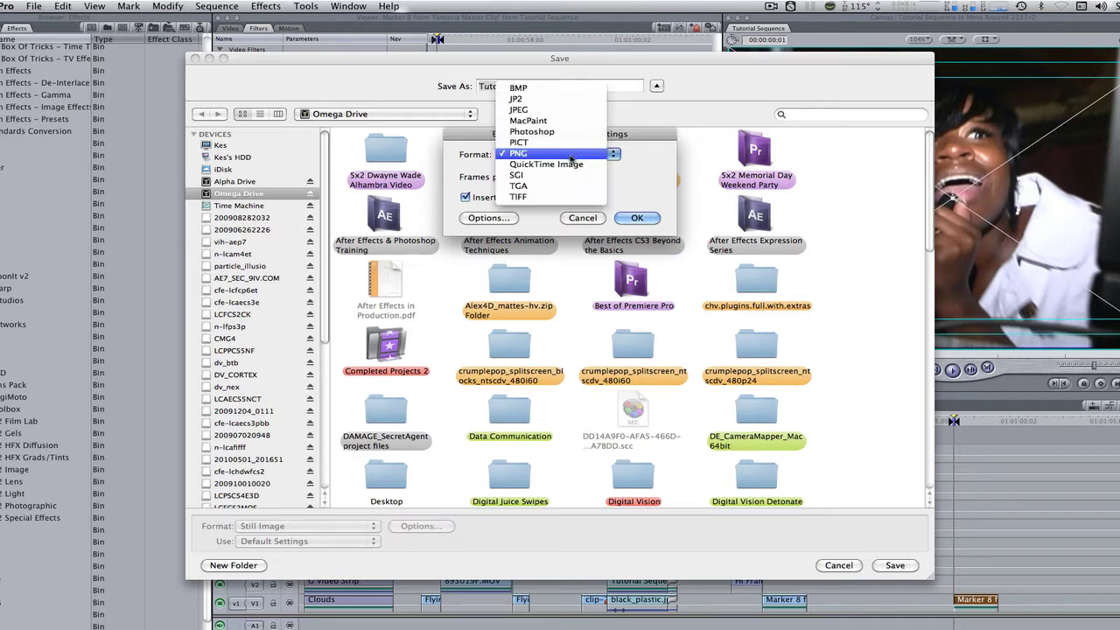
pyautogui.click(617, 154)
pyautogui.press('Return')
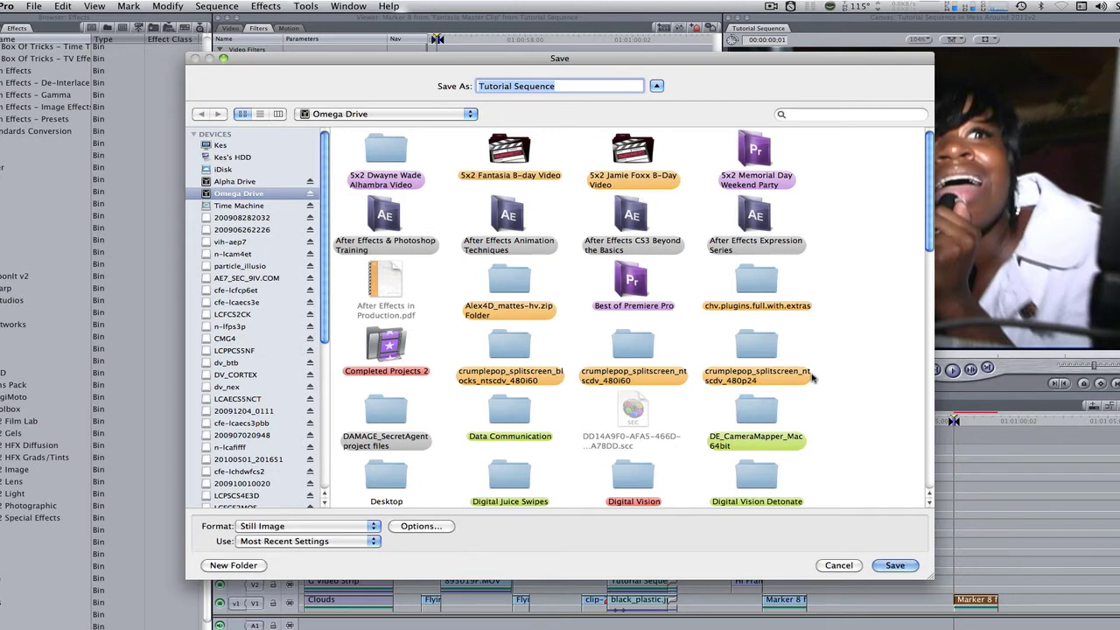
pyautogui.click(894, 565)
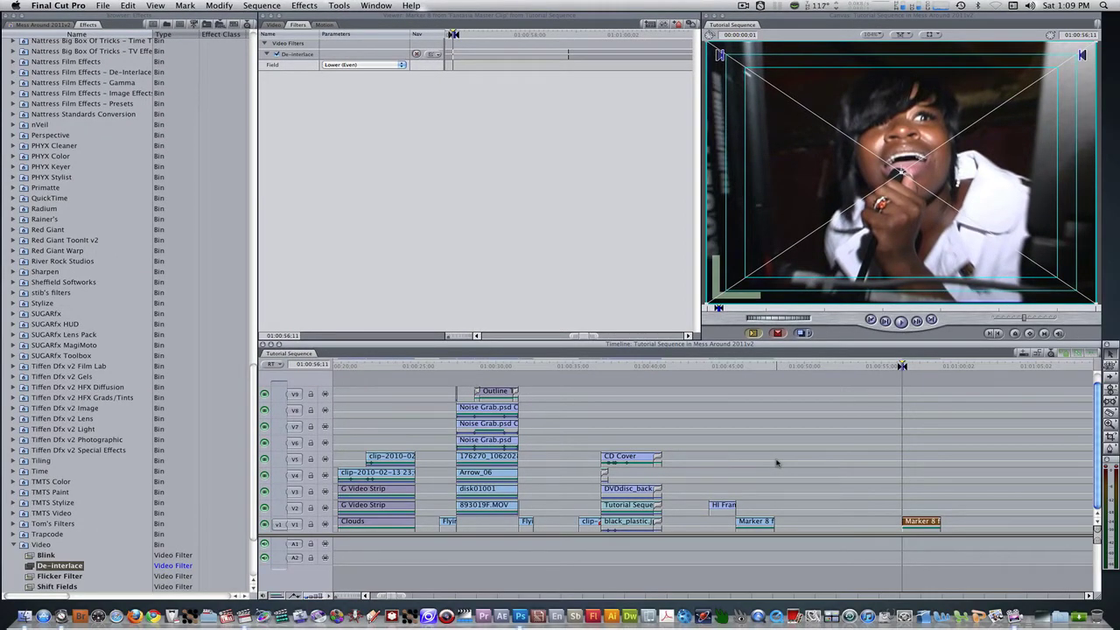
# - In Photoshop, inspect the Fantasia, Background, Fantasia Wrist and Booth layers, then return to Final Cut Pro
pyautogui.press('super+Tab')
pyautogui.press('super+Tab')
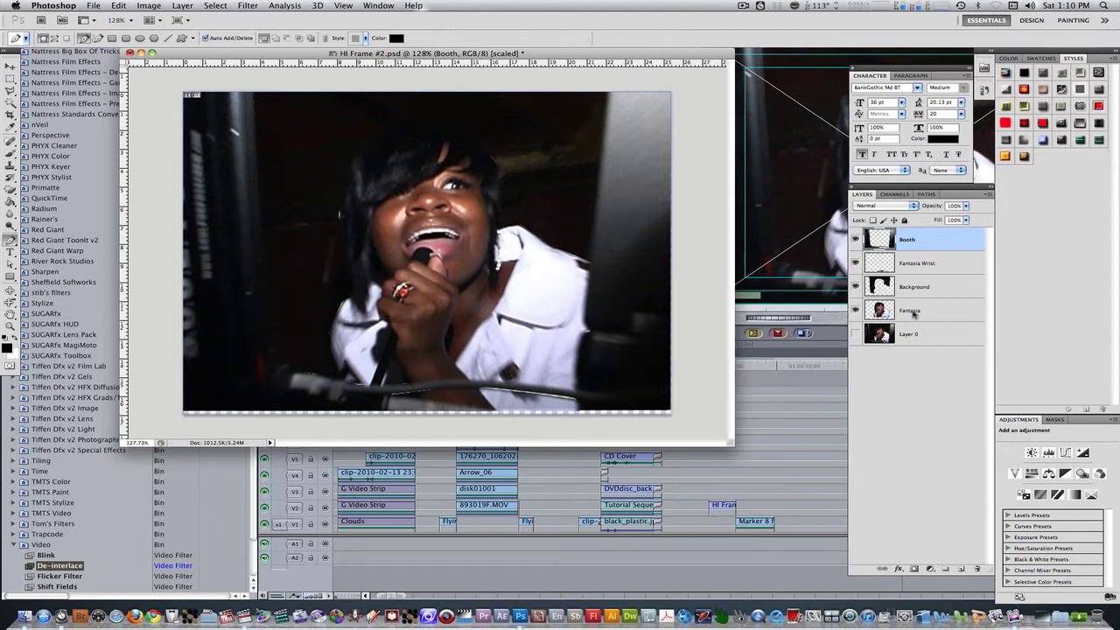
pyautogui.click(913, 313)
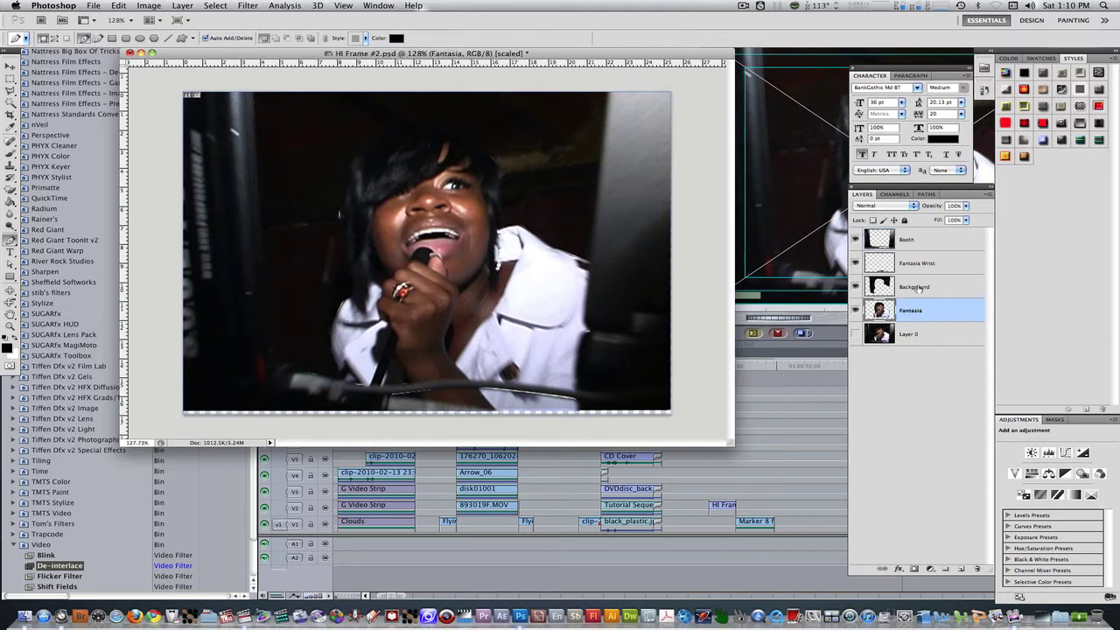
pyautogui.click(917, 289)
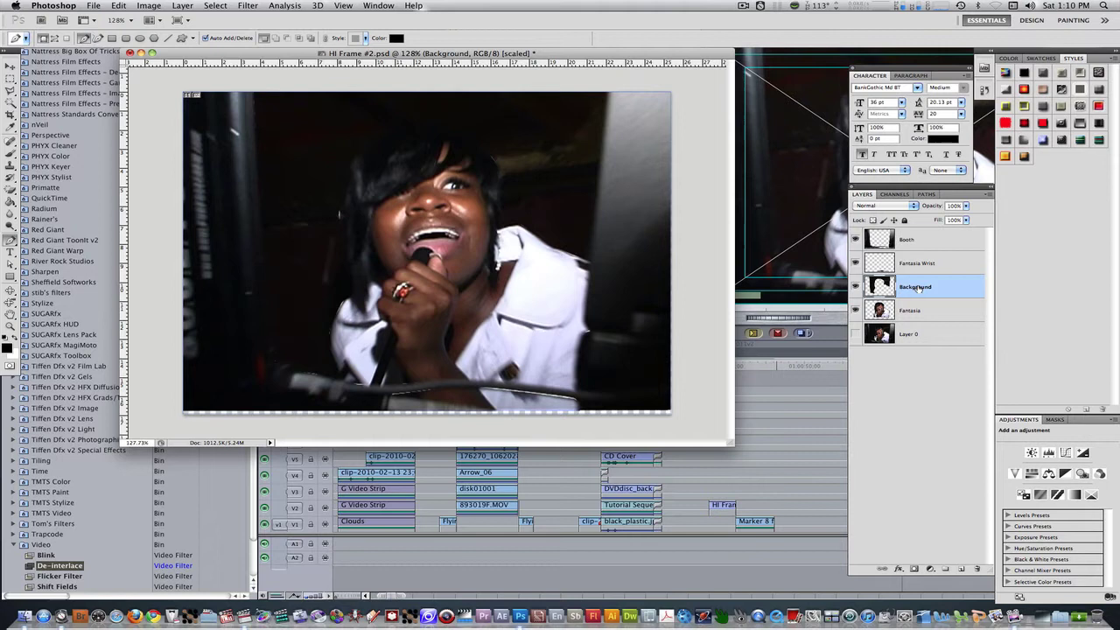
pyautogui.click(920, 264)
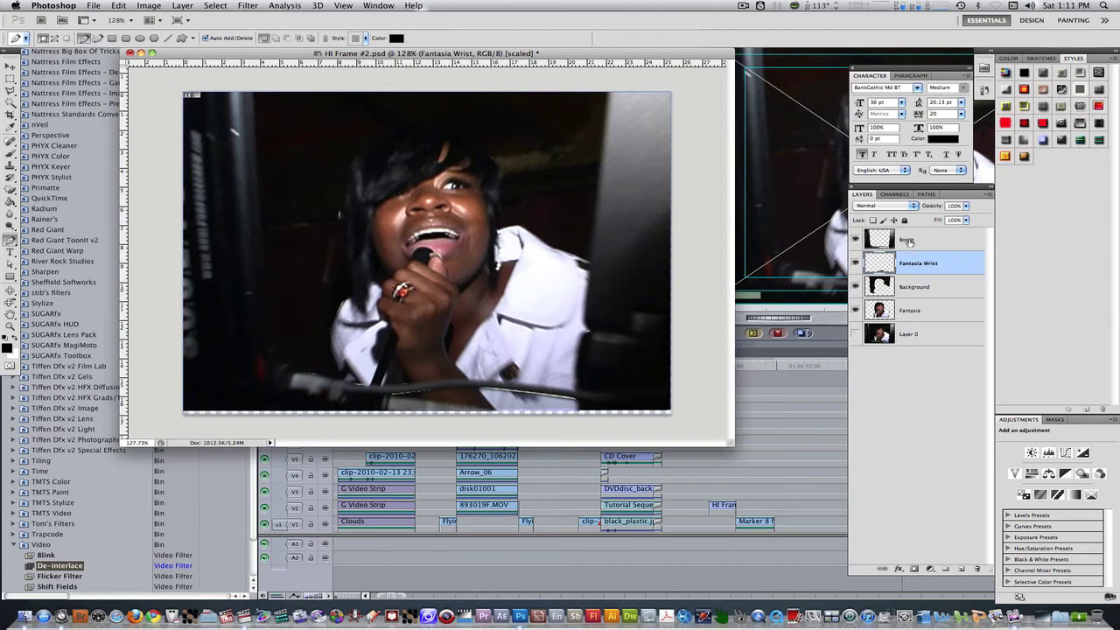
pyautogui.click(909, 242)
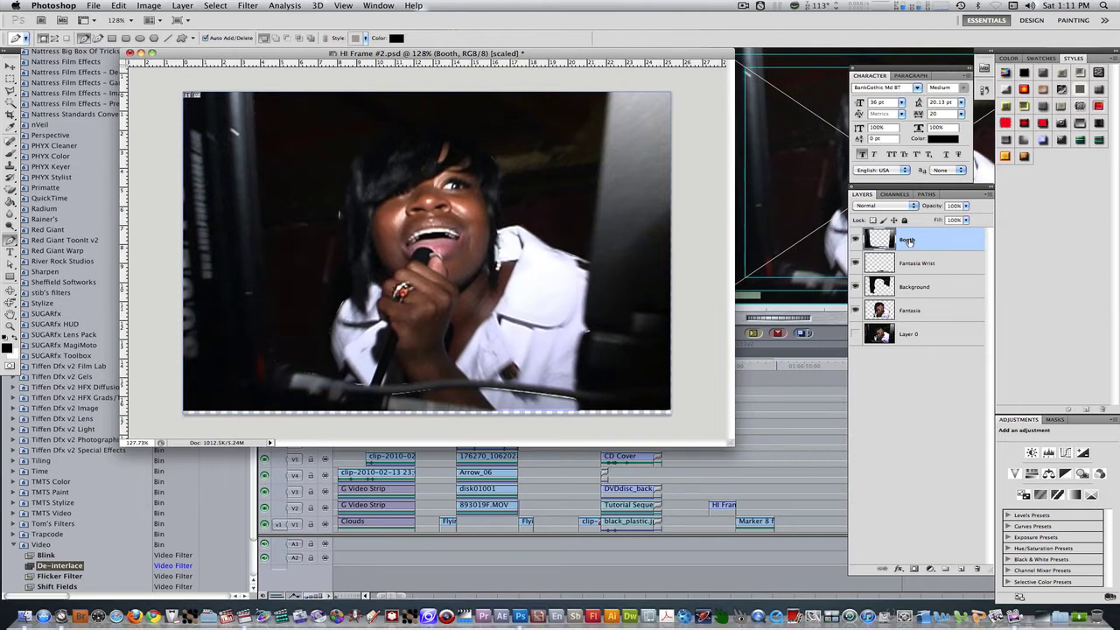
pyautogui.press('super+Tab')
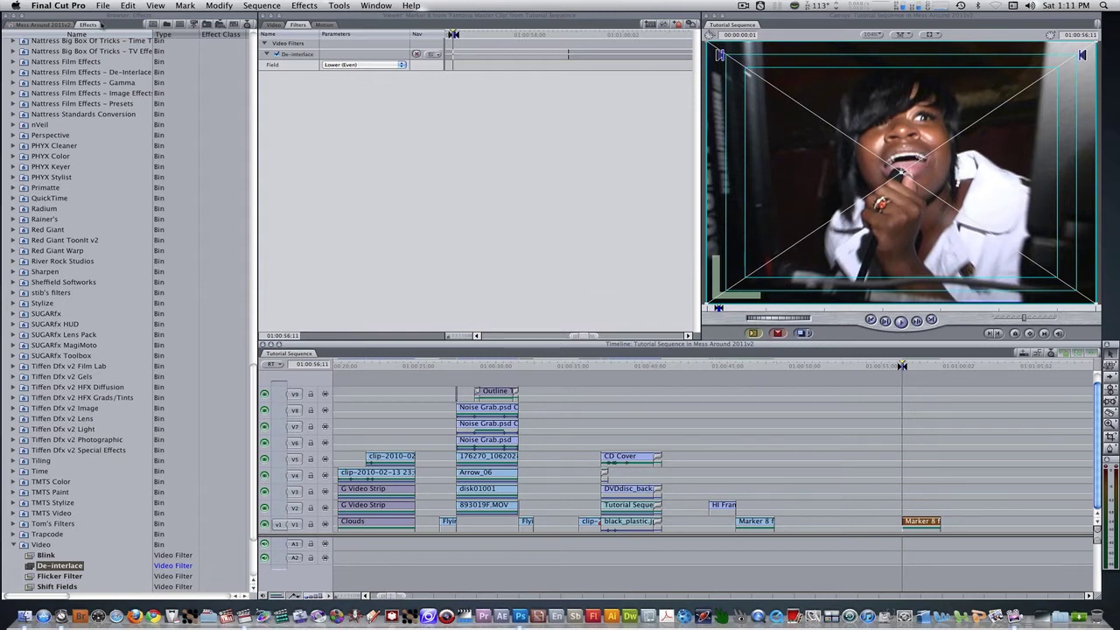
# - Open HI Frame #2.psd from the Mess Around 2011v2 project as a layered sequence
pyautogui.click(59, 26)
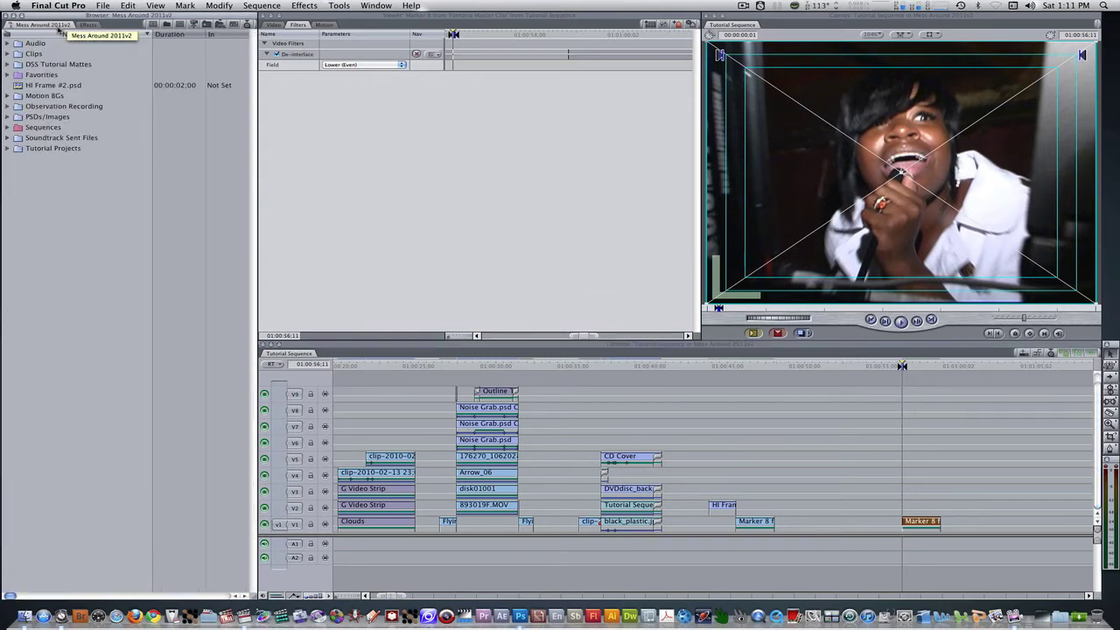
pyautogui.click(15, 87)
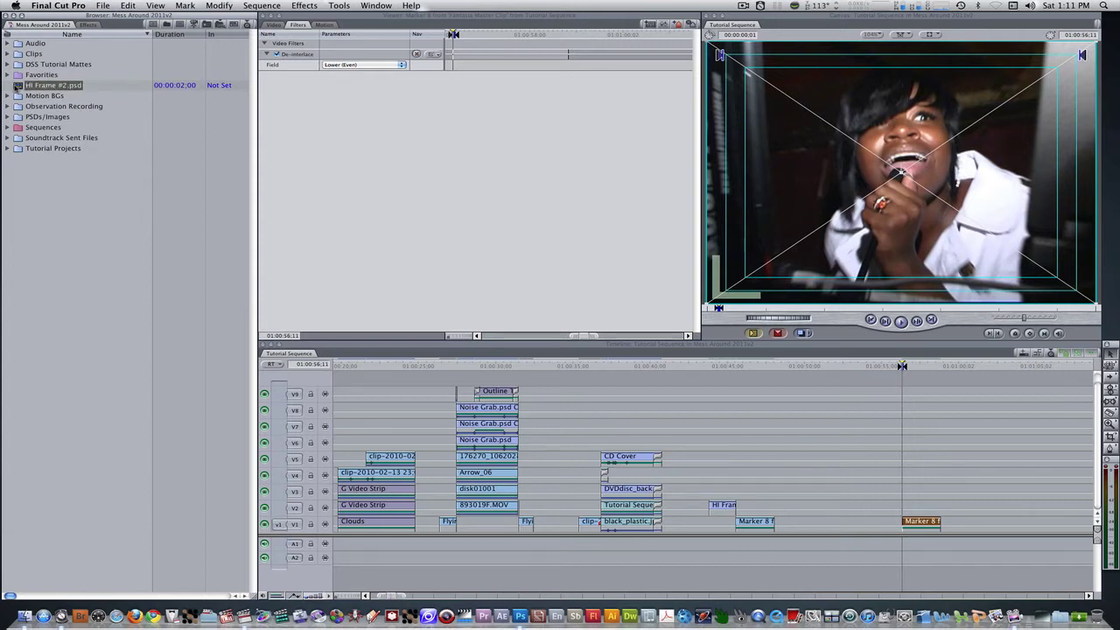
pyautogui.doubleClick(18, 86)
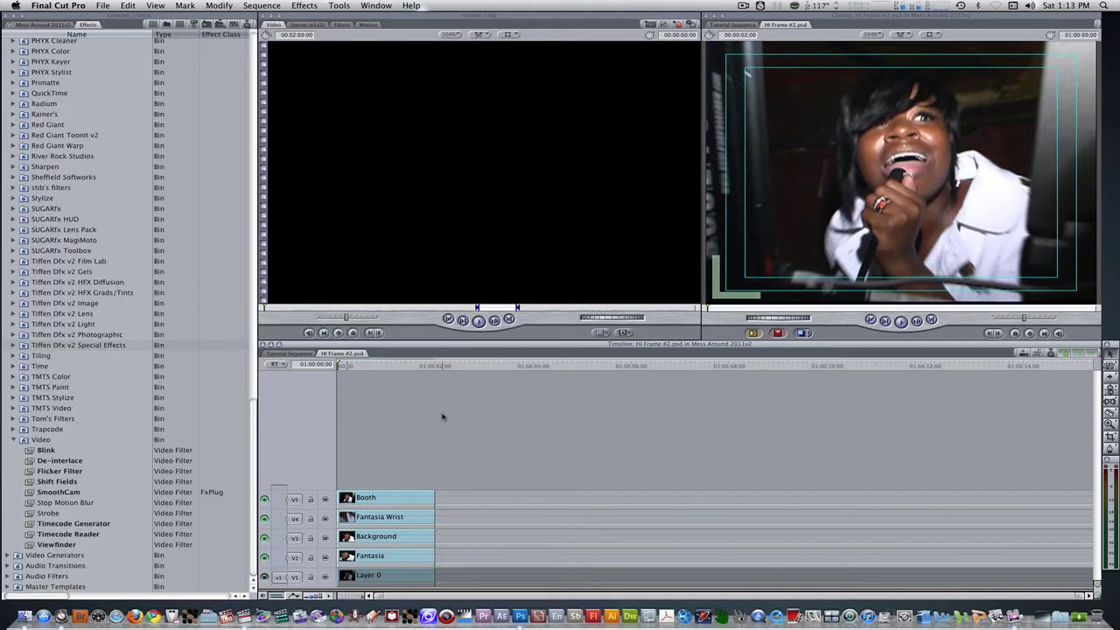
# - Expand Video Transitions and then the Slide bin in the Effects list
pyautogui.click(92, 23)
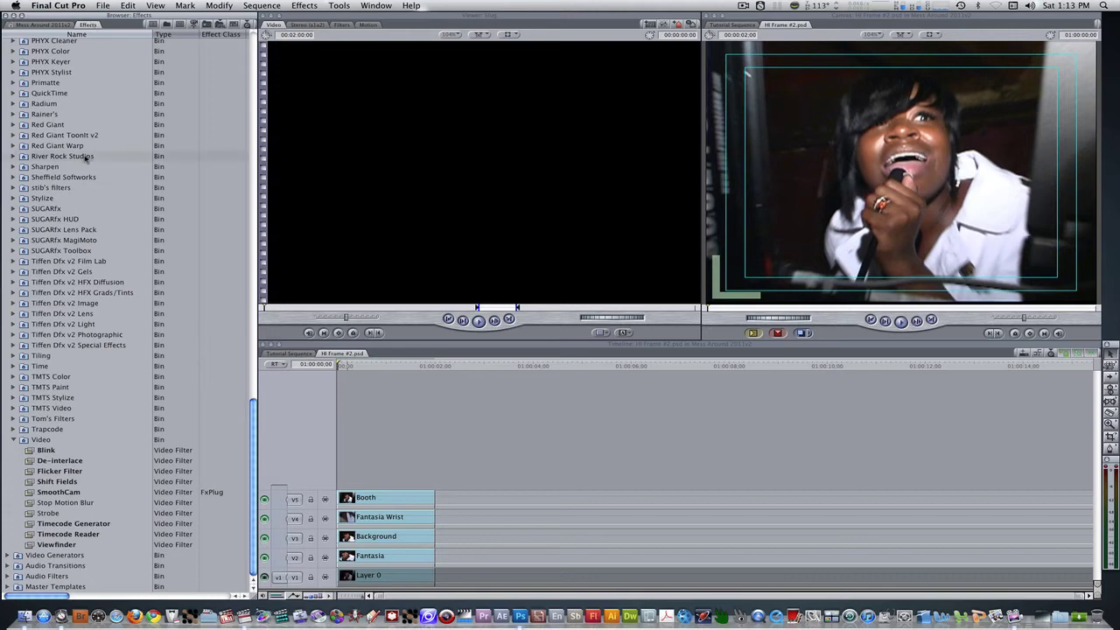
pyautogui.scroll(20, 88, 156)
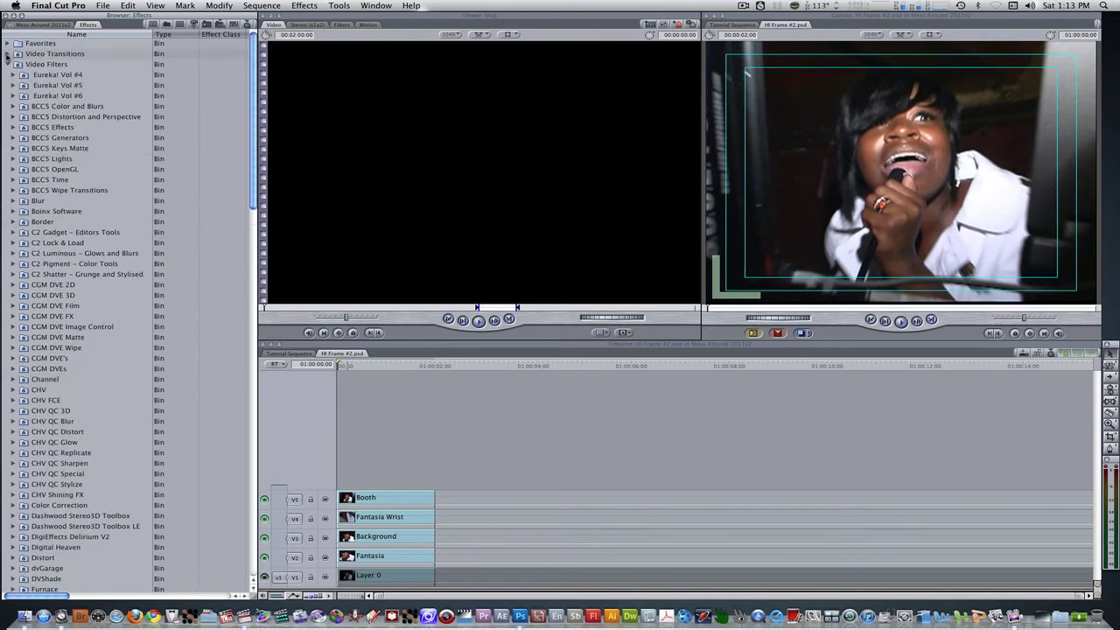
pyautogui.click(8, 54)
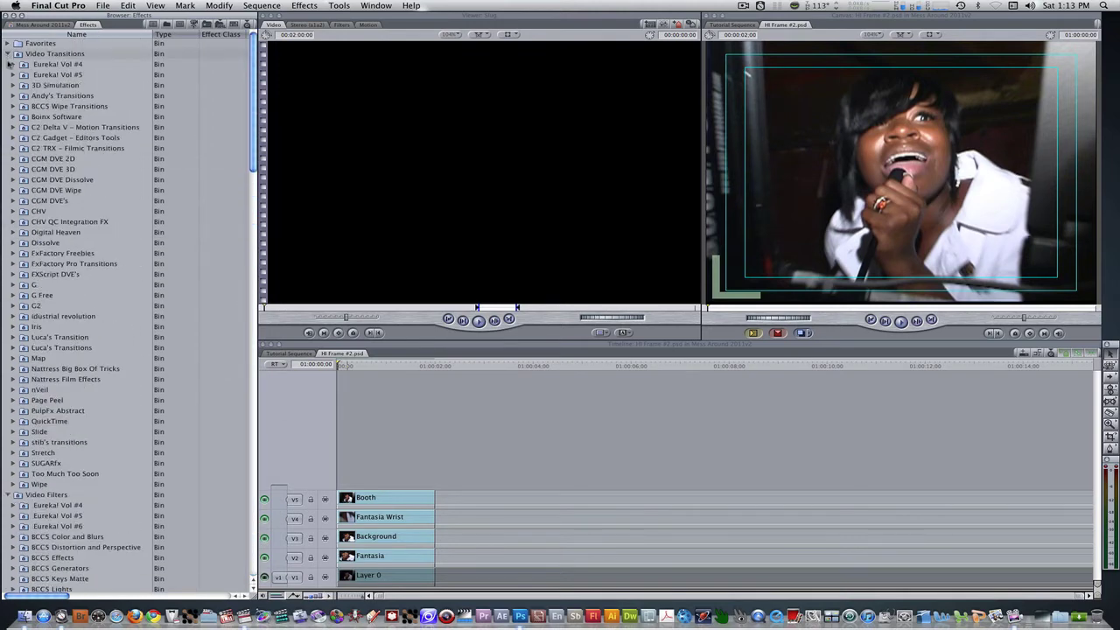
pyautogui.click(14, 432)
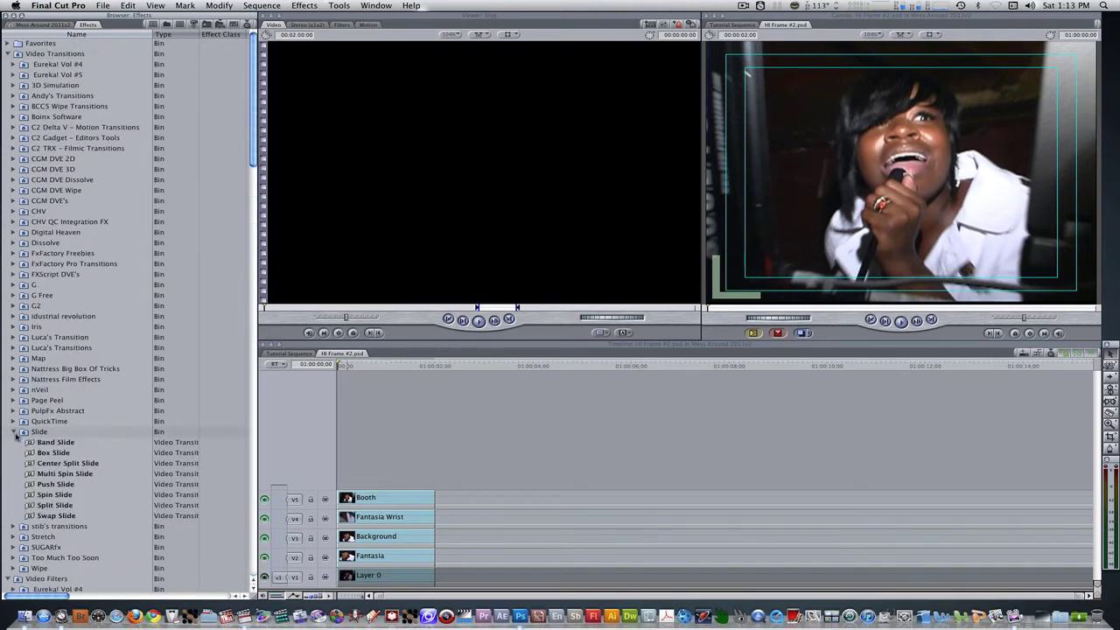
# - Add Push Slide to the Fantasia clip's start and copy it onto the Background and Fantasia Wrist clips
pyautogui.click(29, 485)
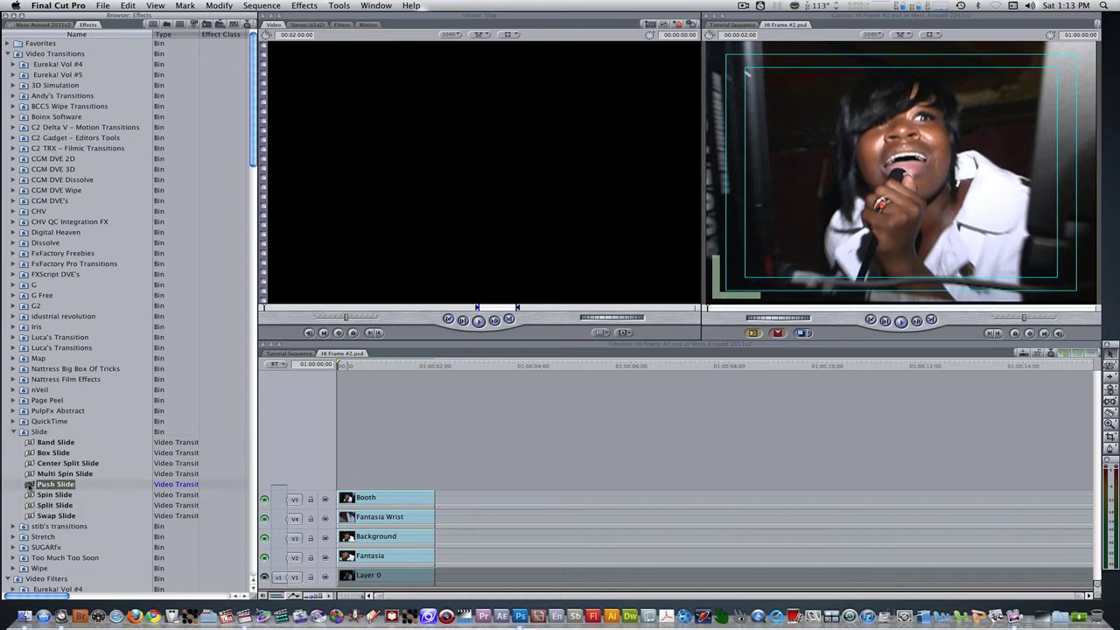
pyautogui.moveTo(29, 484); pyautogui.dragTo(352, 561)
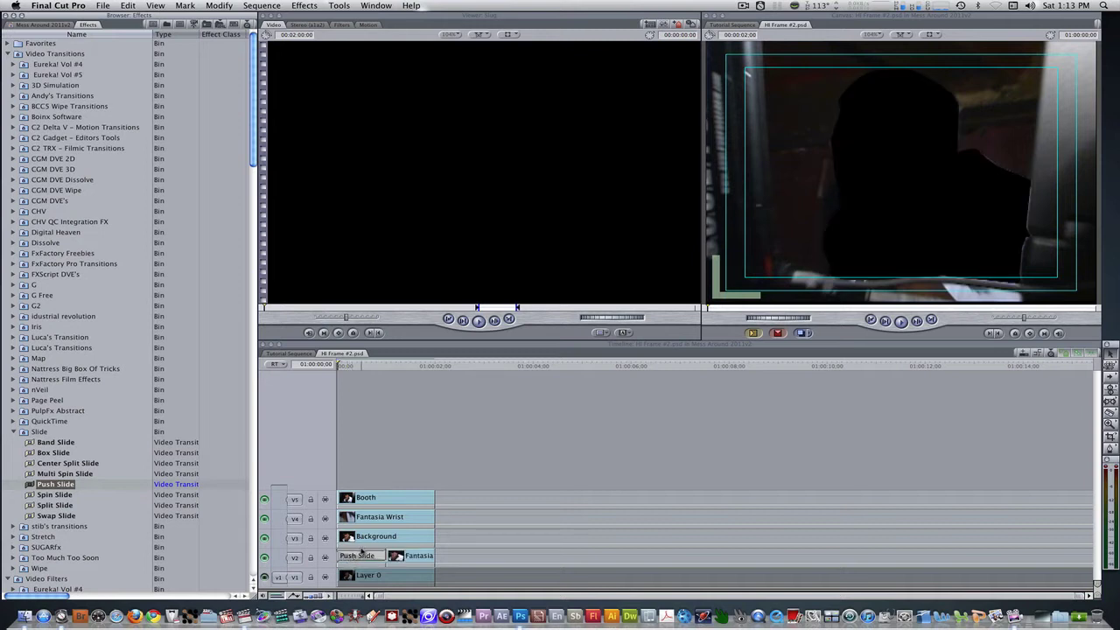
pyautogui.click(362, 557)
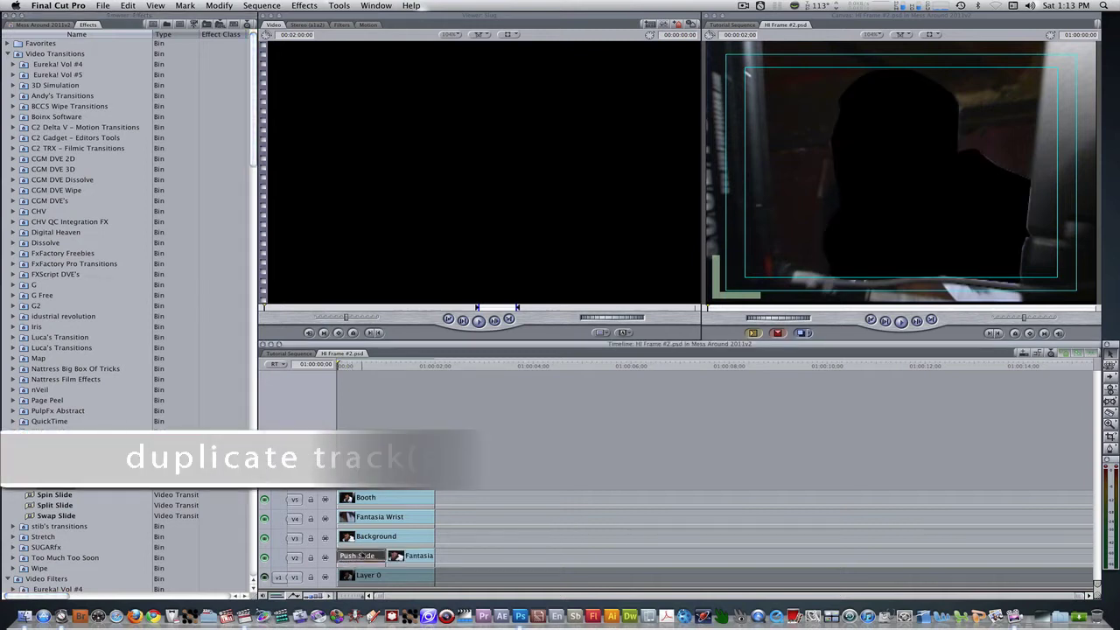
pyautogui.moveTo(361, 547); pyautogui.dragTo(349, 537)
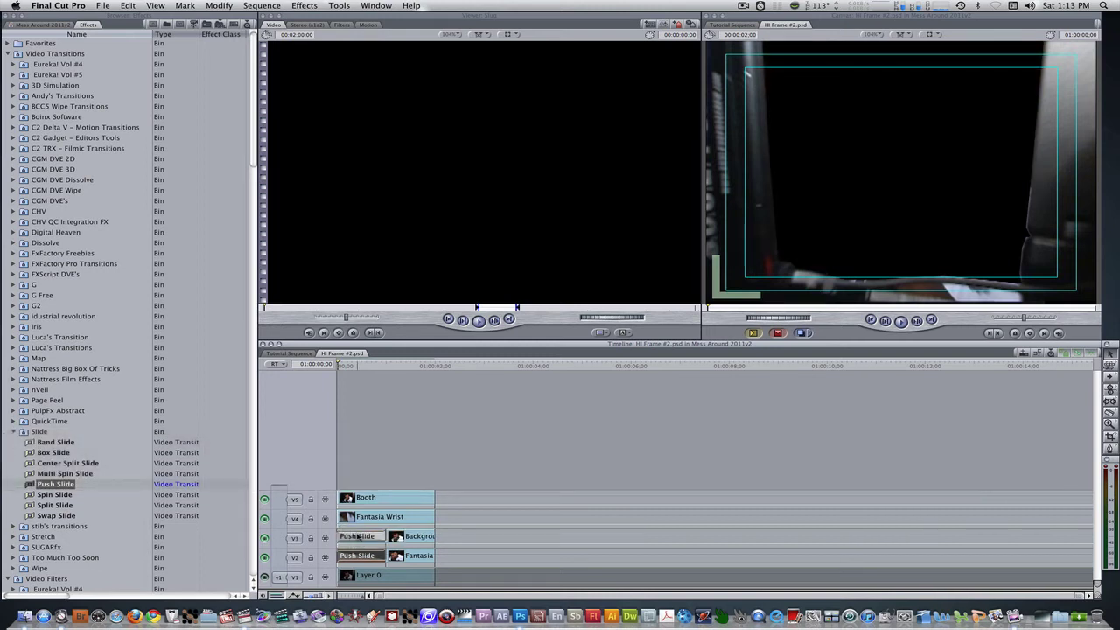
pyautogui.click(358, 536)
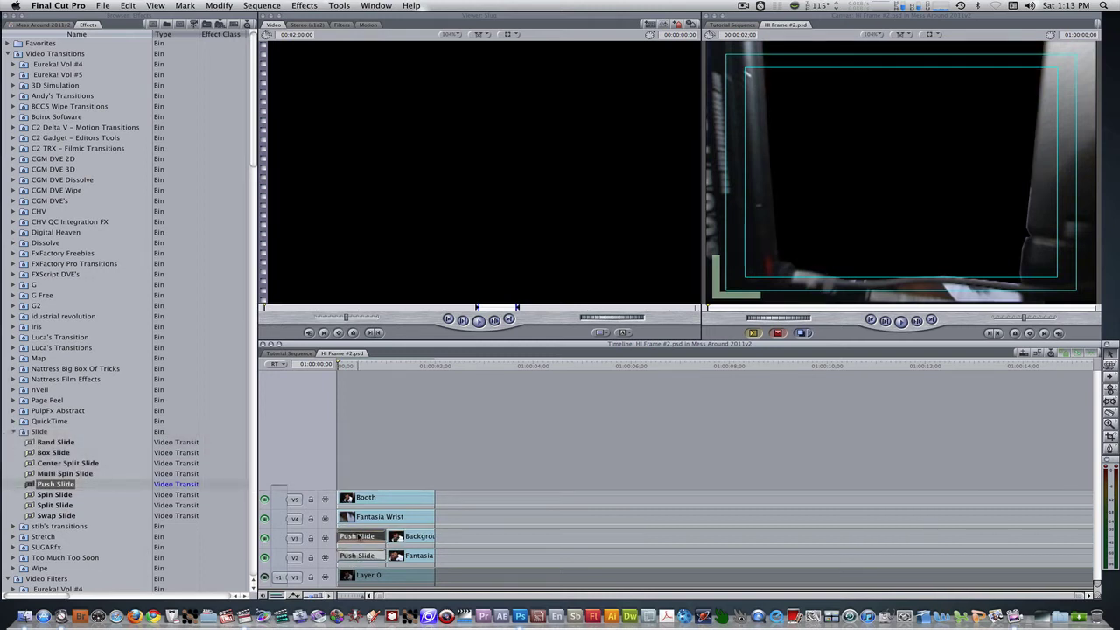
pyautogui.moveTo(359, 536); pyautogui.dragTo(350, 497)
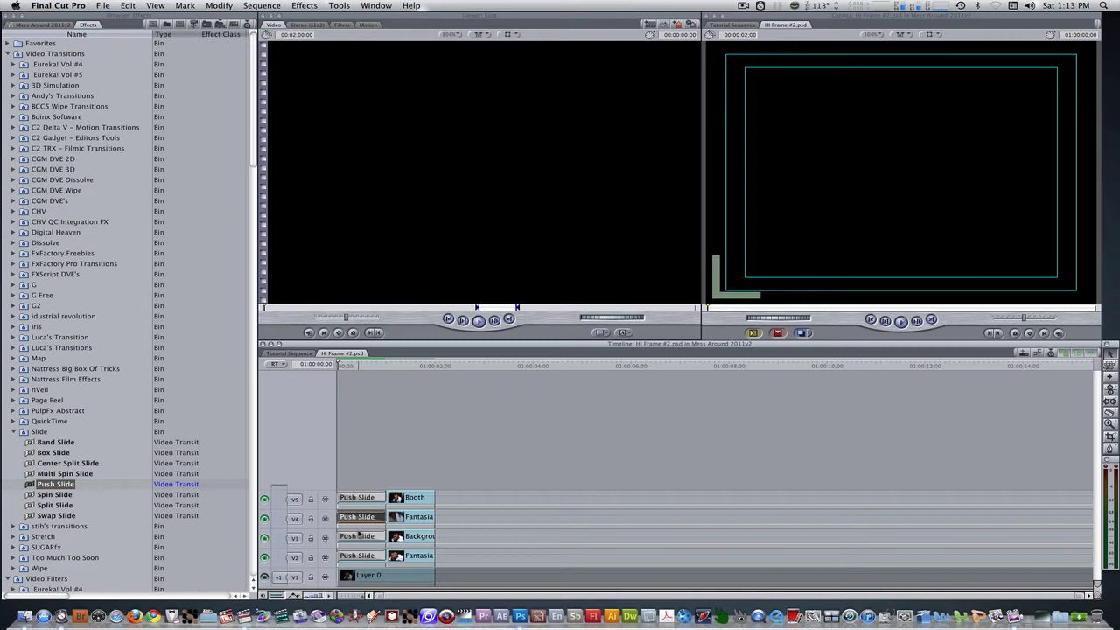
# - Shorten the Fantasia transition to 5 frames and set its push angle to 180°
pyautogui.doubleClick(359, 555)
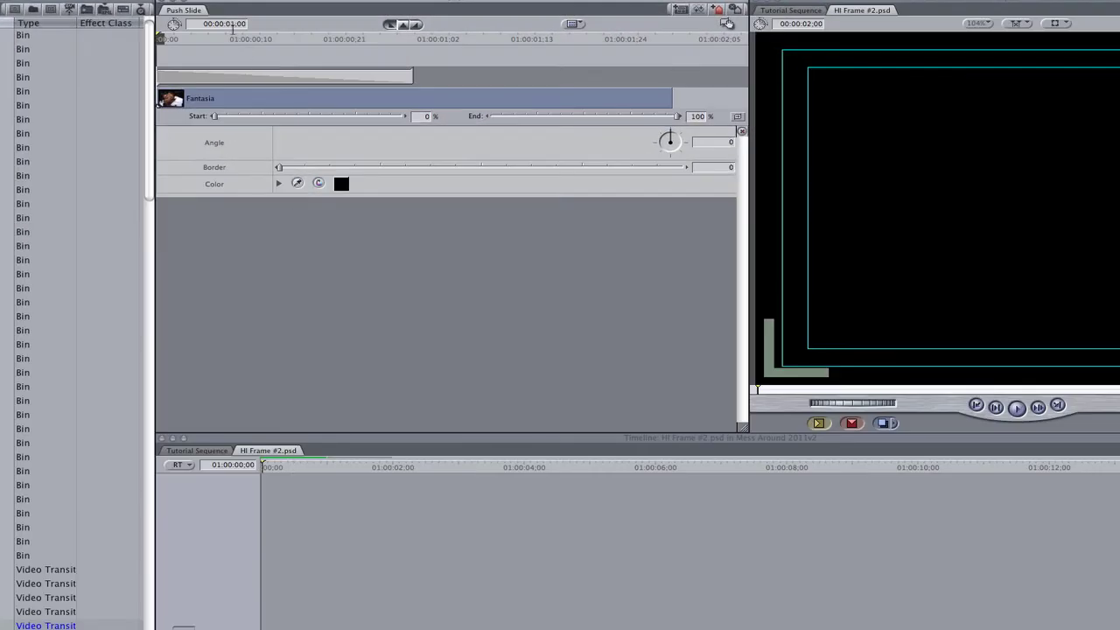
pyautogui.press('BackSpace')
pyautogui.press('Return')
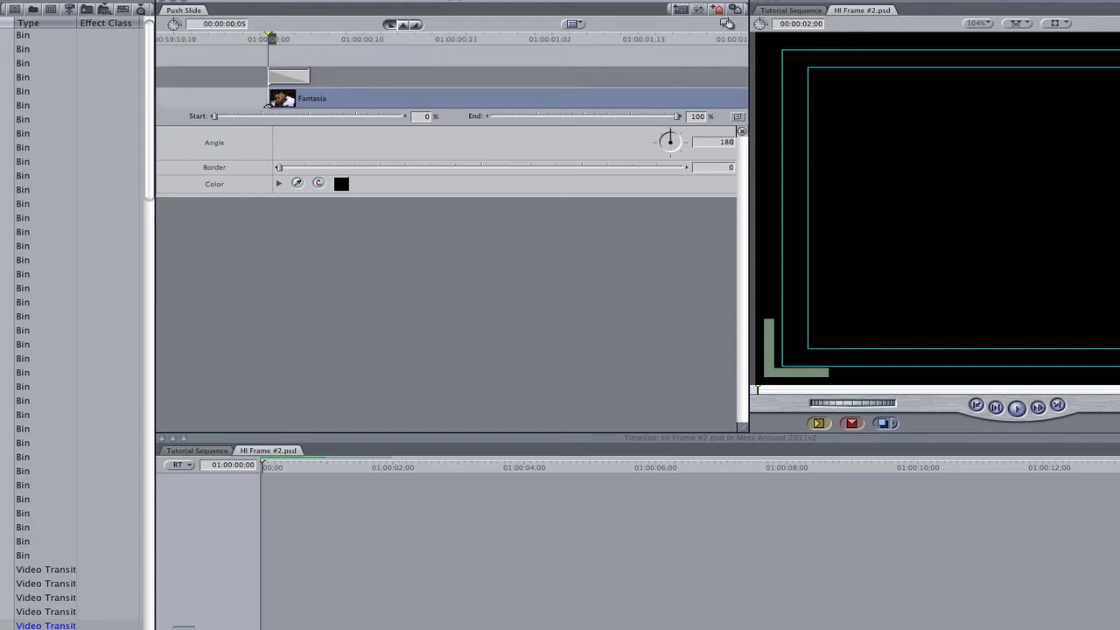
pyautogui.write('180')
pyautogui.press('Return')
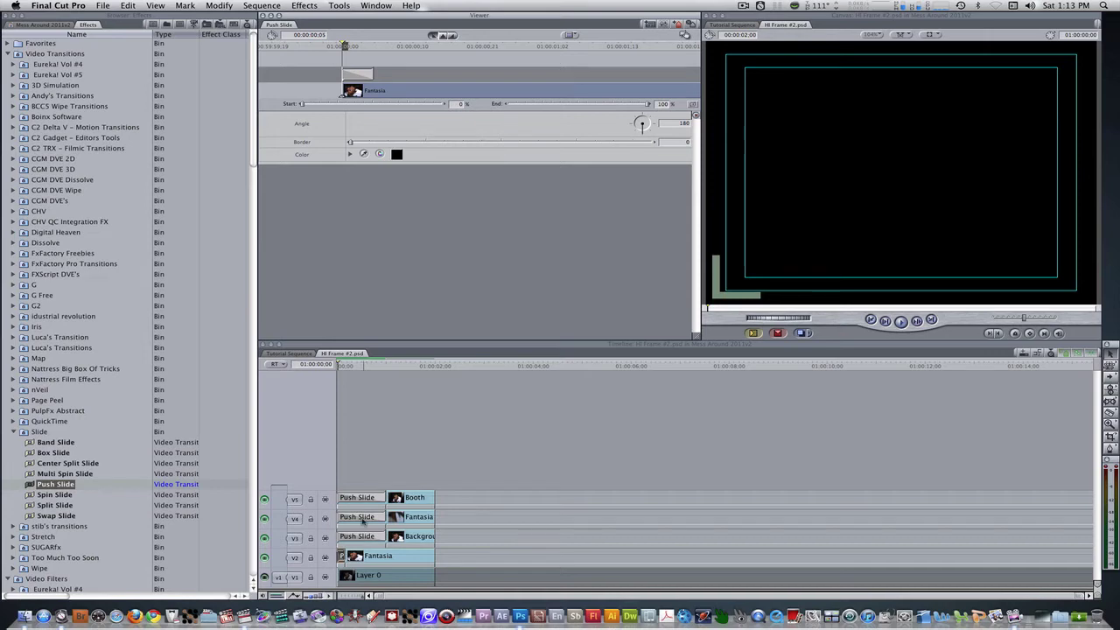
# - Shorten the Booth and Fantasia Wrist transitions to 5 frames each
pyautogui.doubleClick(363, 499)
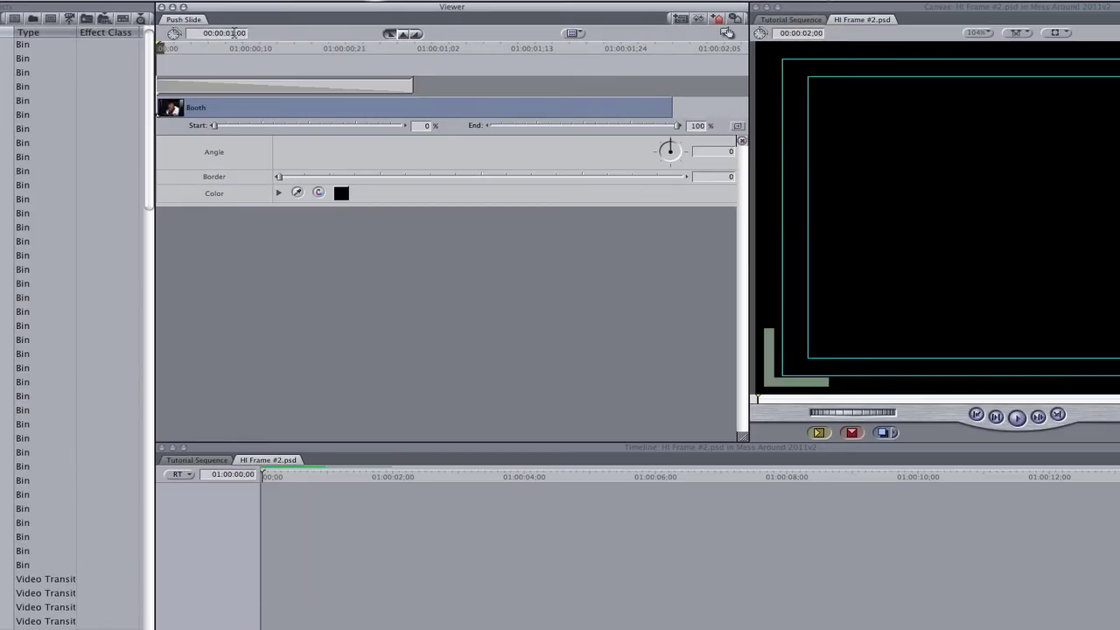
pyautogui.write('5')
pyautogui.press('Return')
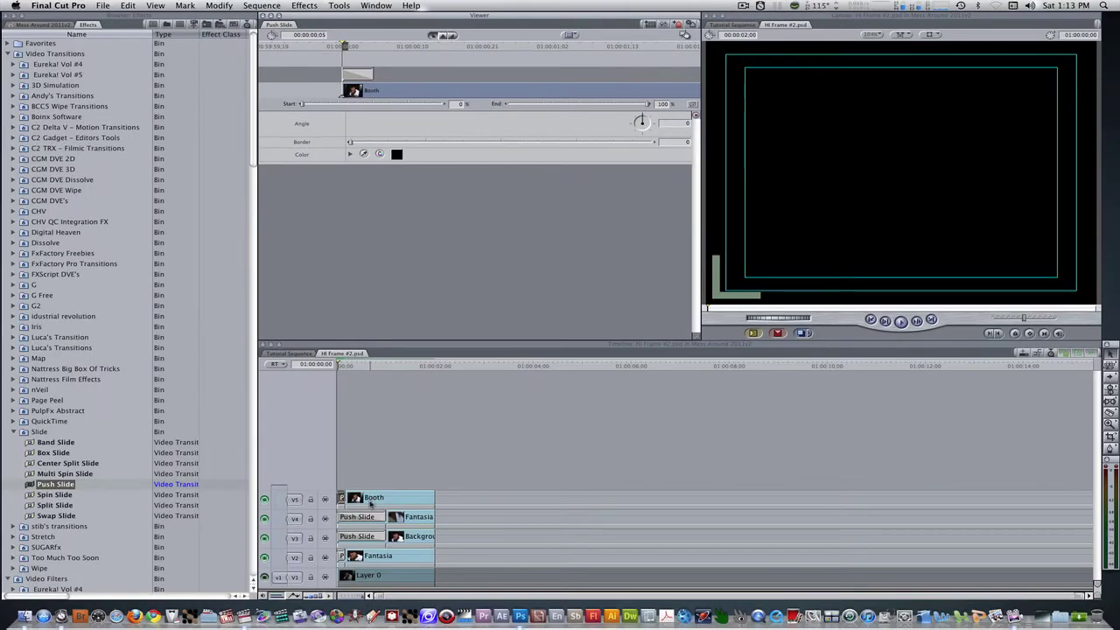
pyautogui.doubleClick(364, 517)
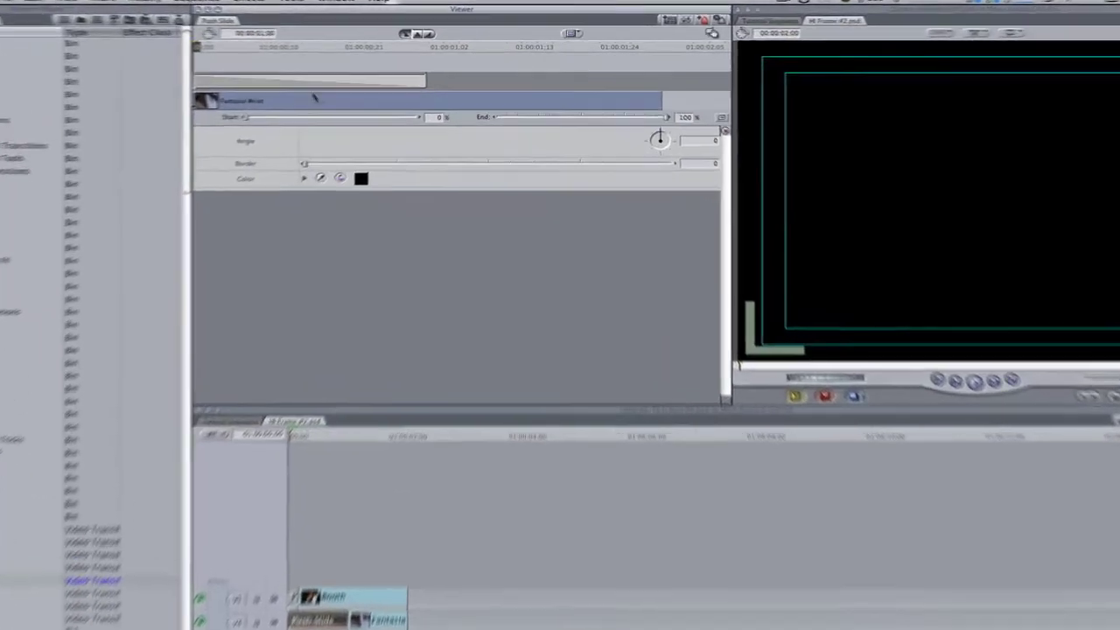
pyautogui.write('5')
pyautogui.press('Return')
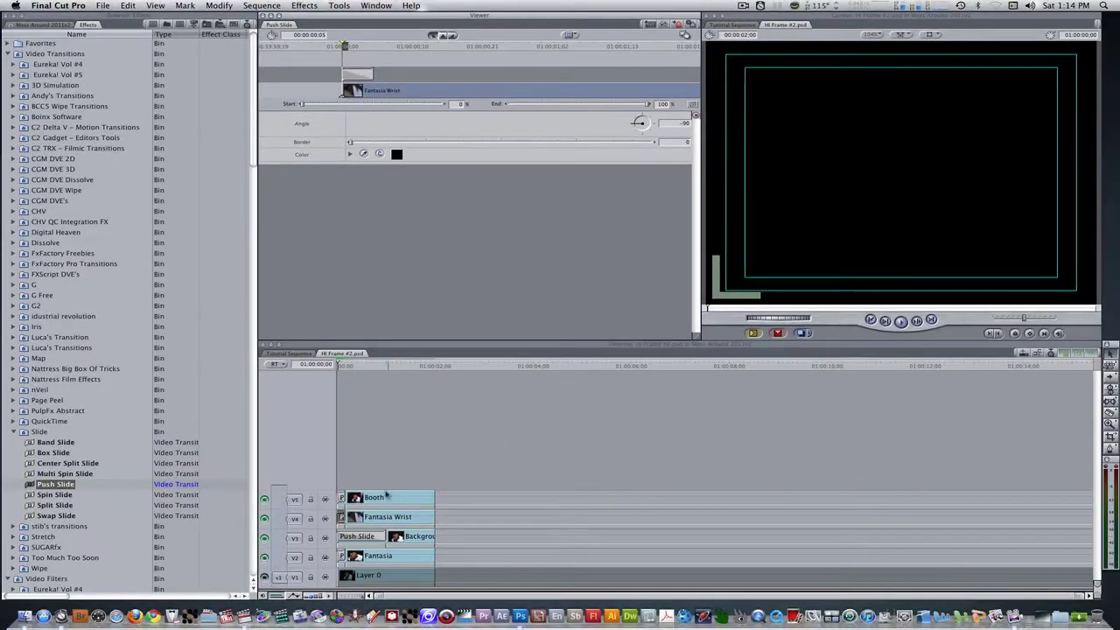
# - Give the Background transition a 5-frame duration and a 180° angle
pyautogui.doubleClick(370, 540)
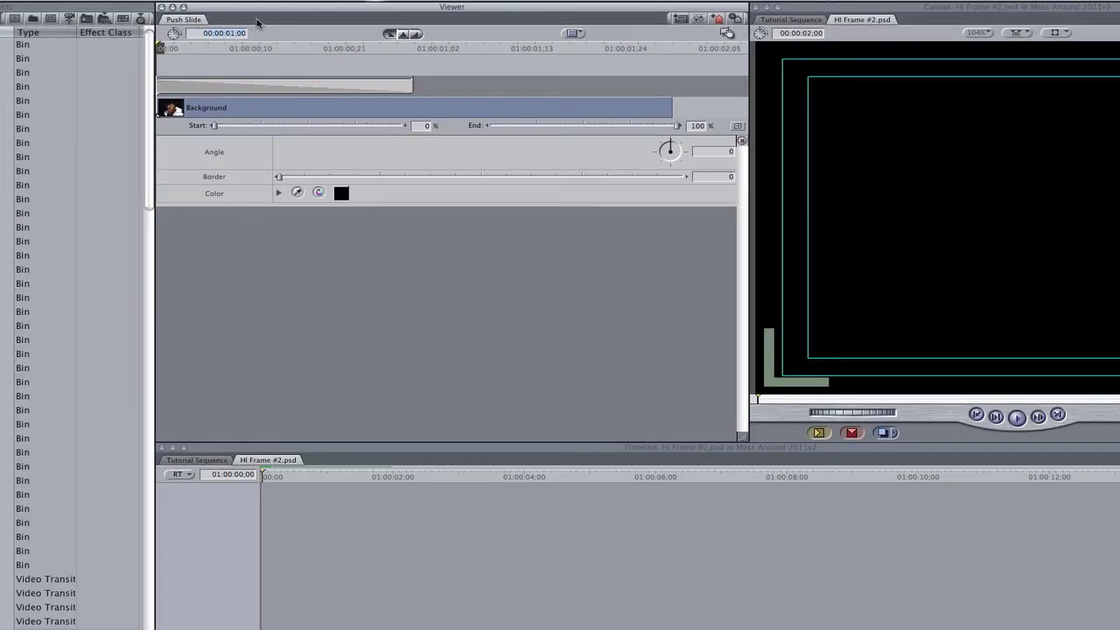
pyautogui.write('5')
pyautogui.press('Return')
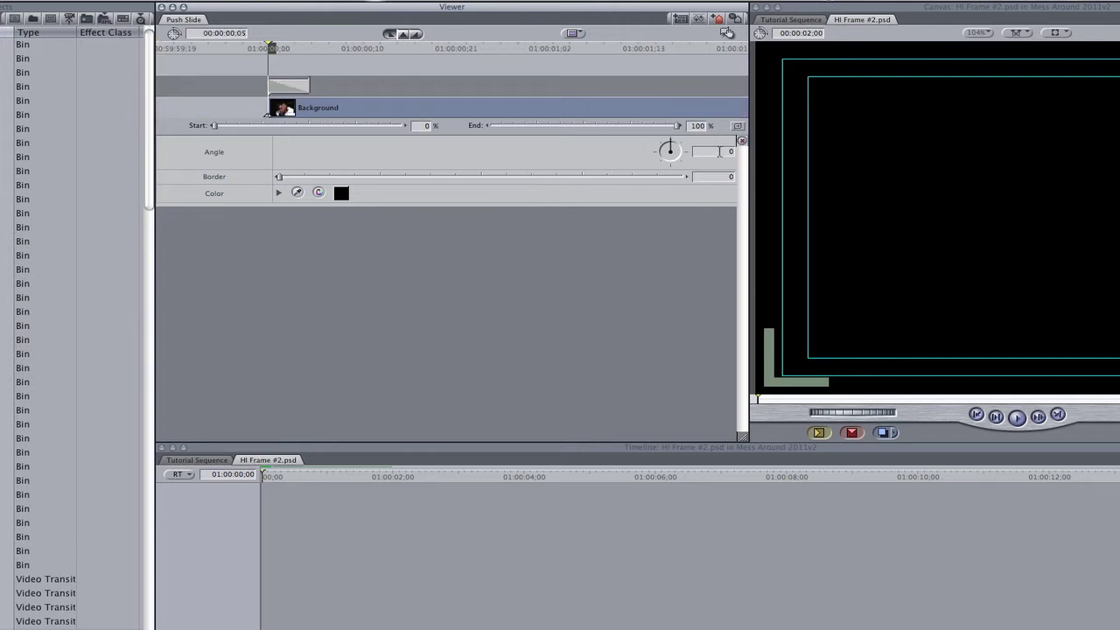
pyautogui.write('180')
pyautogui.press('Return')
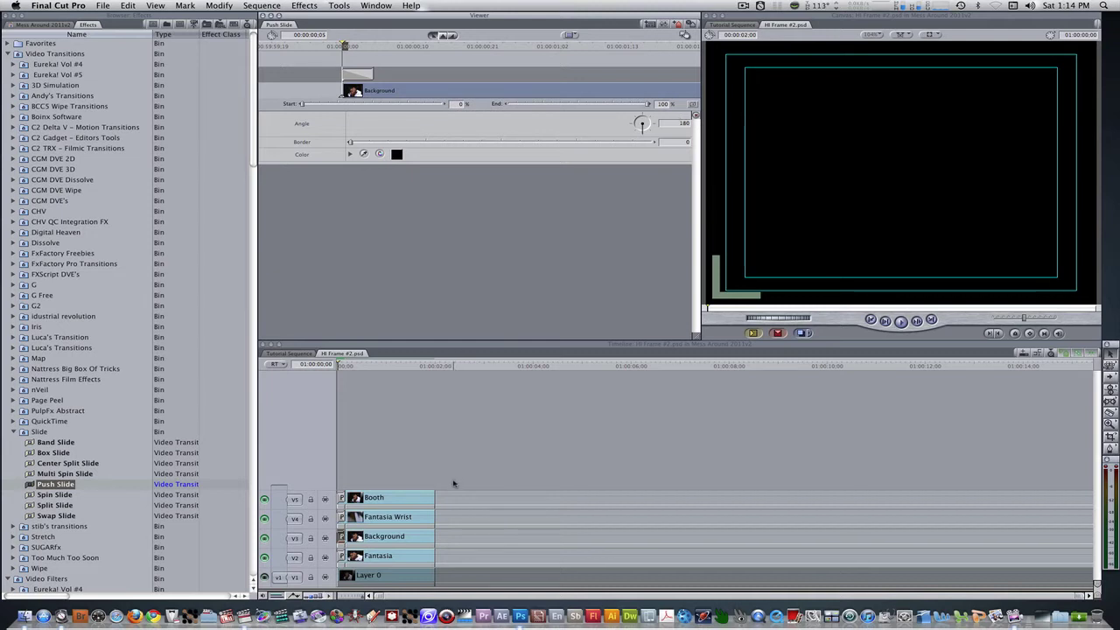
# - Shift Booth, Fantasia Wrist and Background +5 frames, then Wrist and Background +5, then Background +5
pyautogui.moveTo(453, 480); pyautogui.dragTo(337, 530)
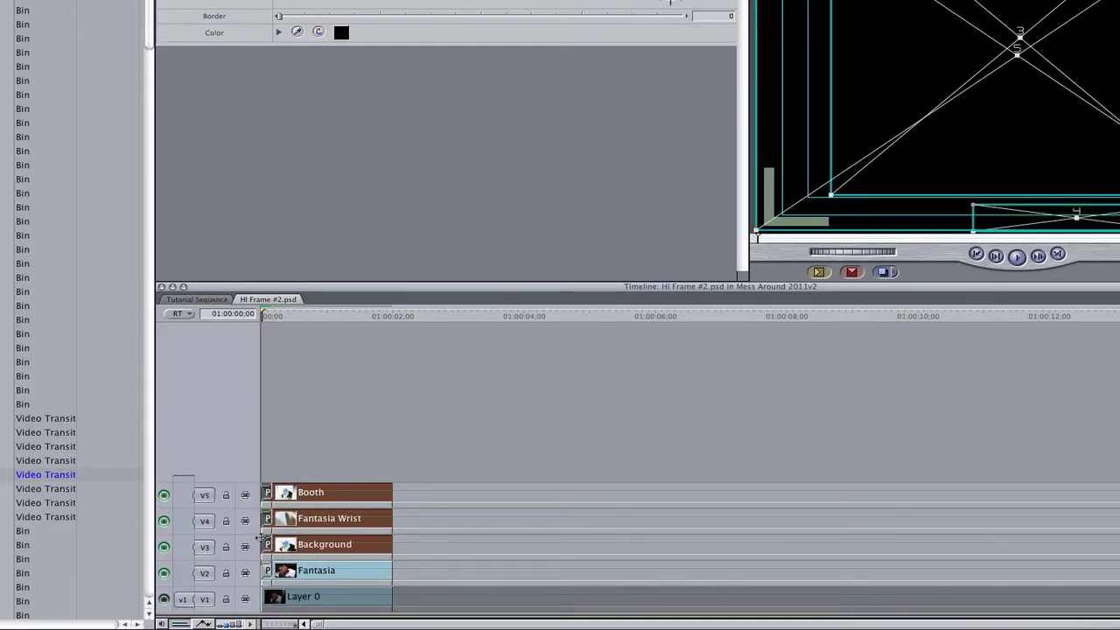
pyautogui.write('+5')
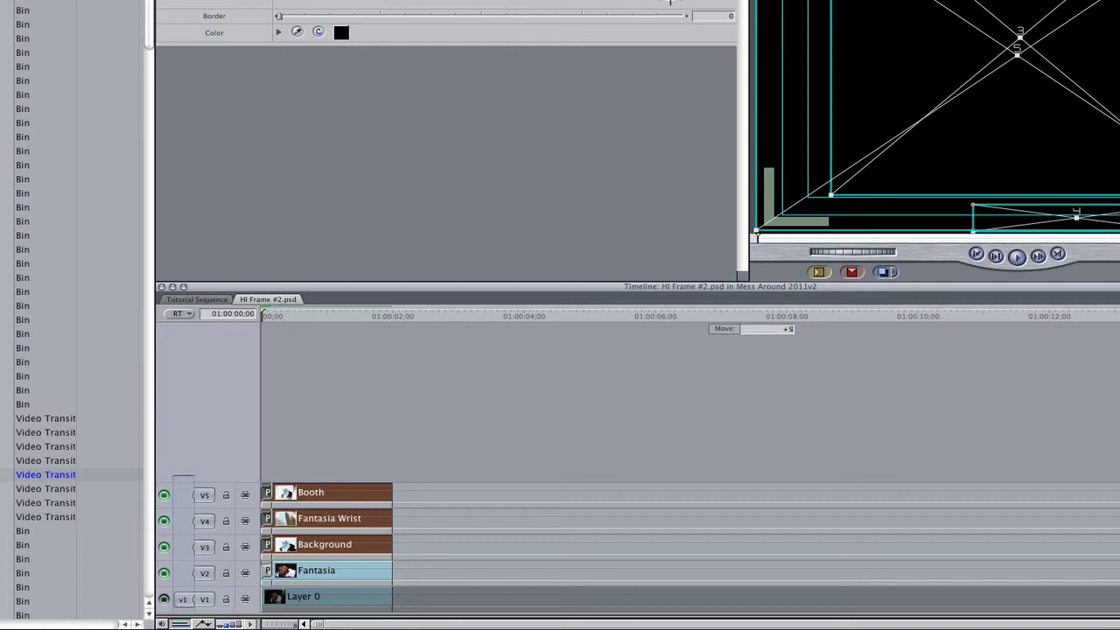
pyautogui.press('Return')
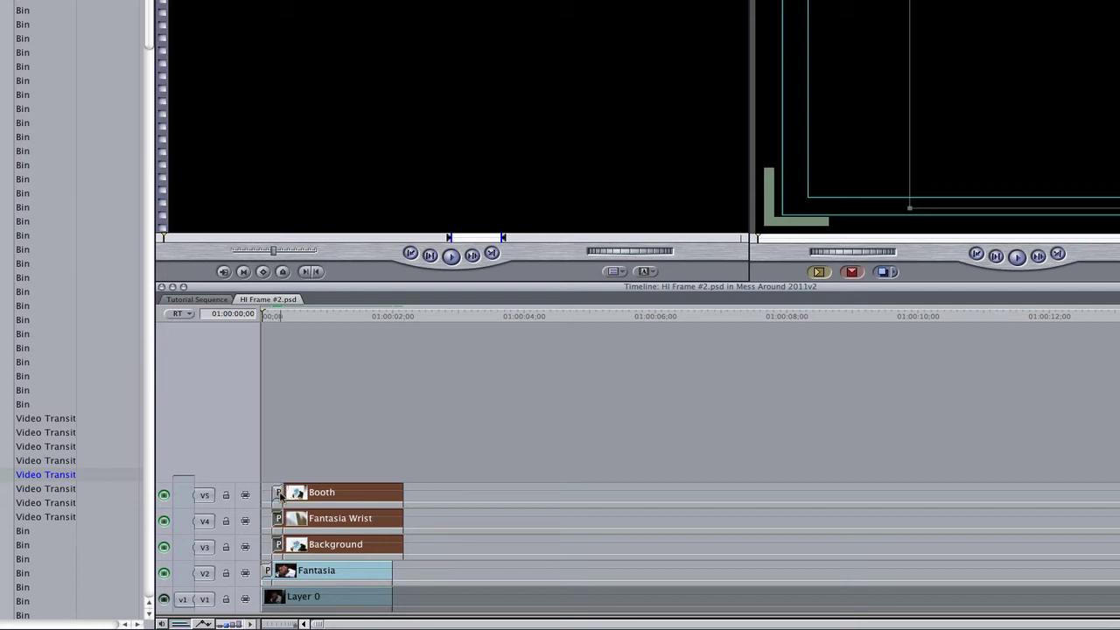
pyautogui.click(282, 495)
pyautogui.write('+5')
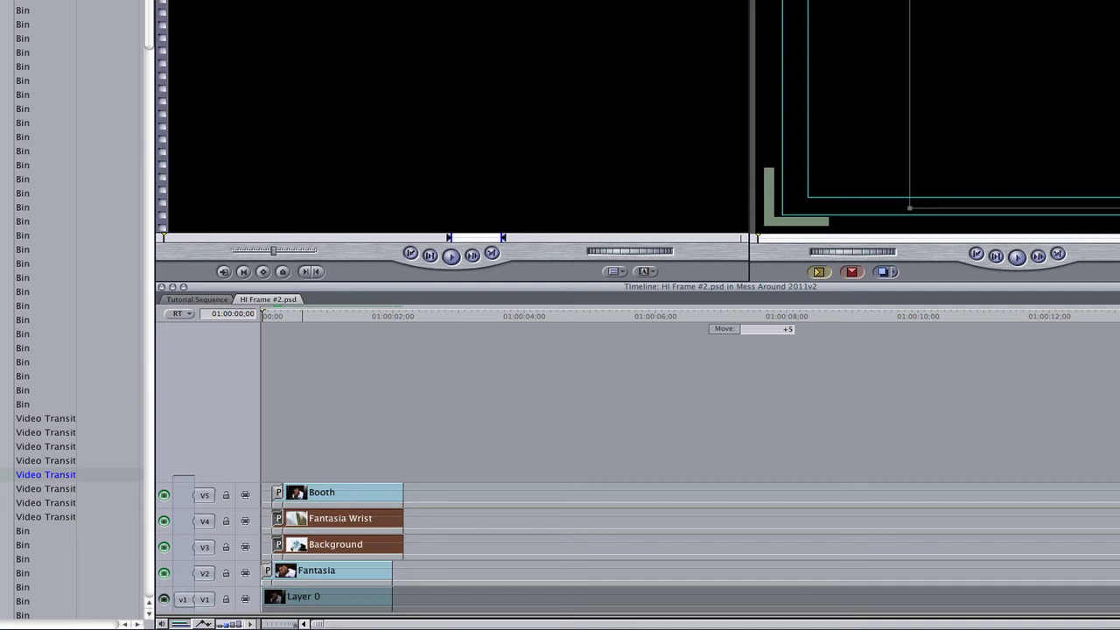
pyautogui.press('Return')
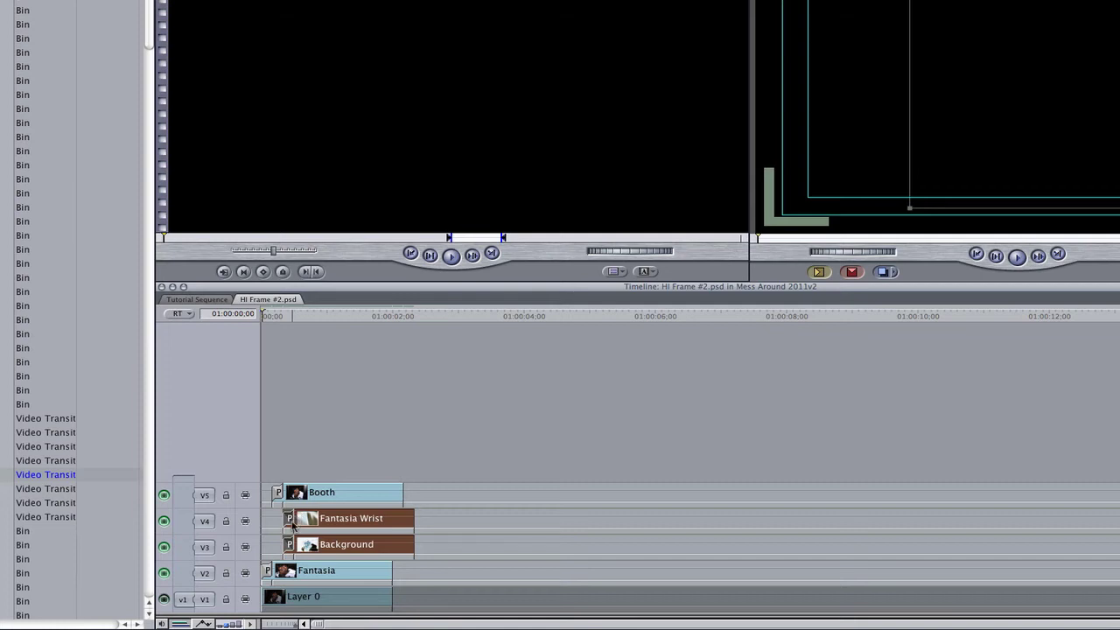
pyautogui.keyDown('super'); pyautogui.click(329, 524); pyautogui.keyUp('super')
pyautogui.write('+5')
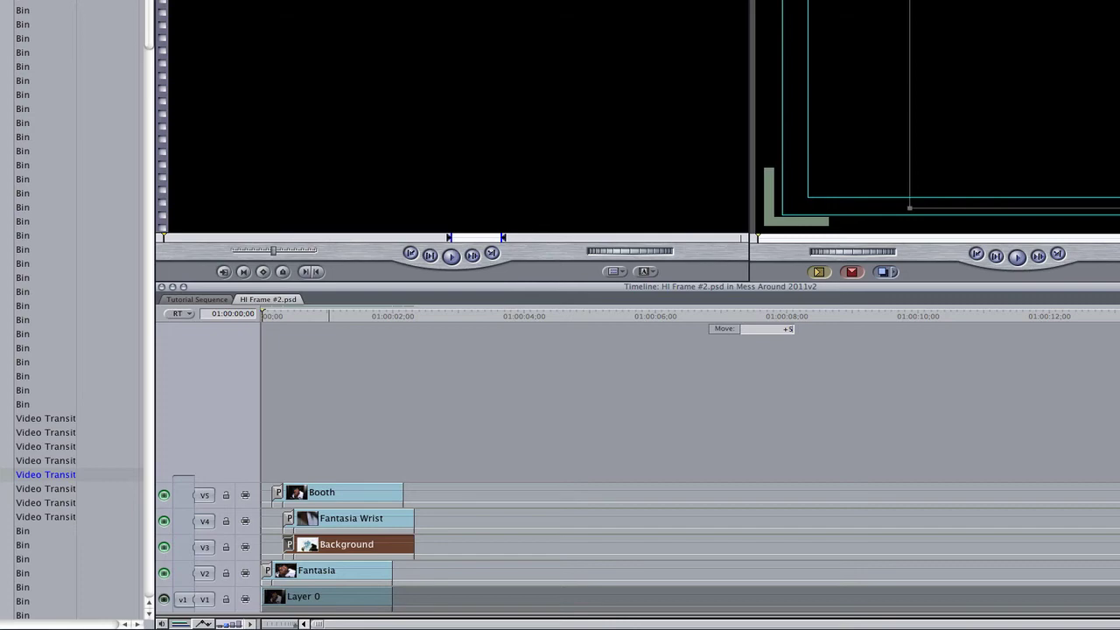
pyautogui.press('Return')
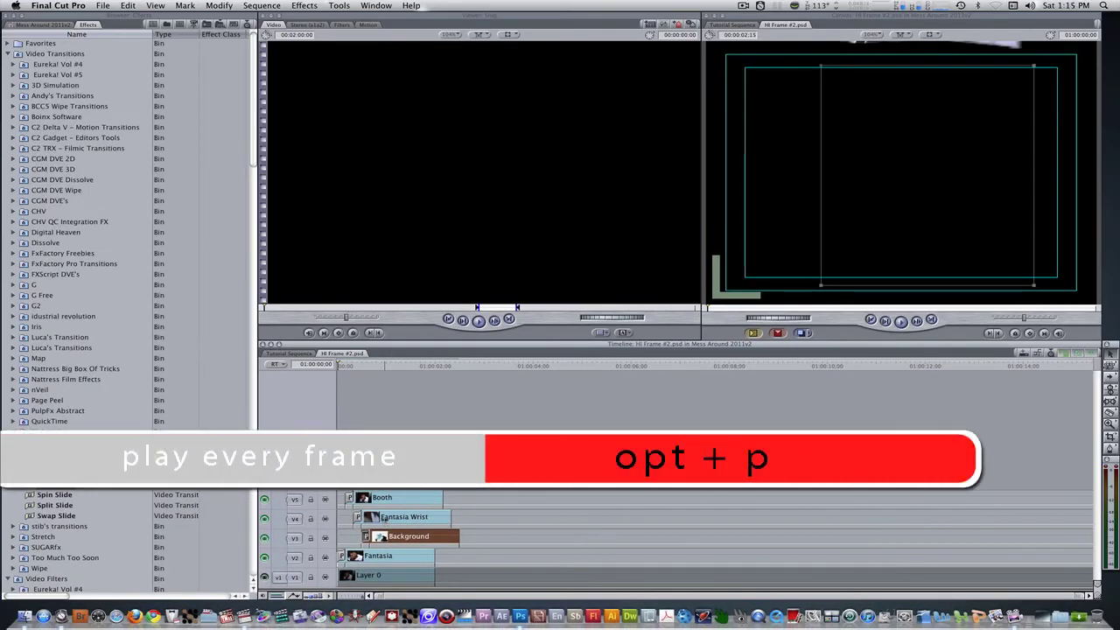
# - Preview the staggered animation, return to the start, and mark an out point at 01:00:01:29
pyautogui.hotkey('alt', 'p')
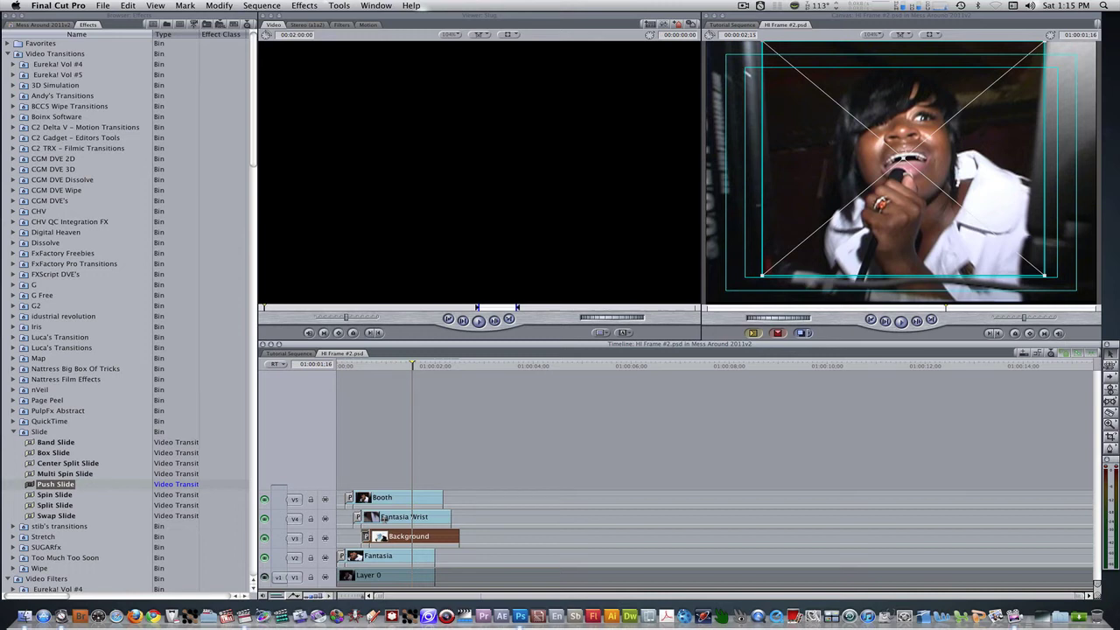
pyautogui.press('Home')
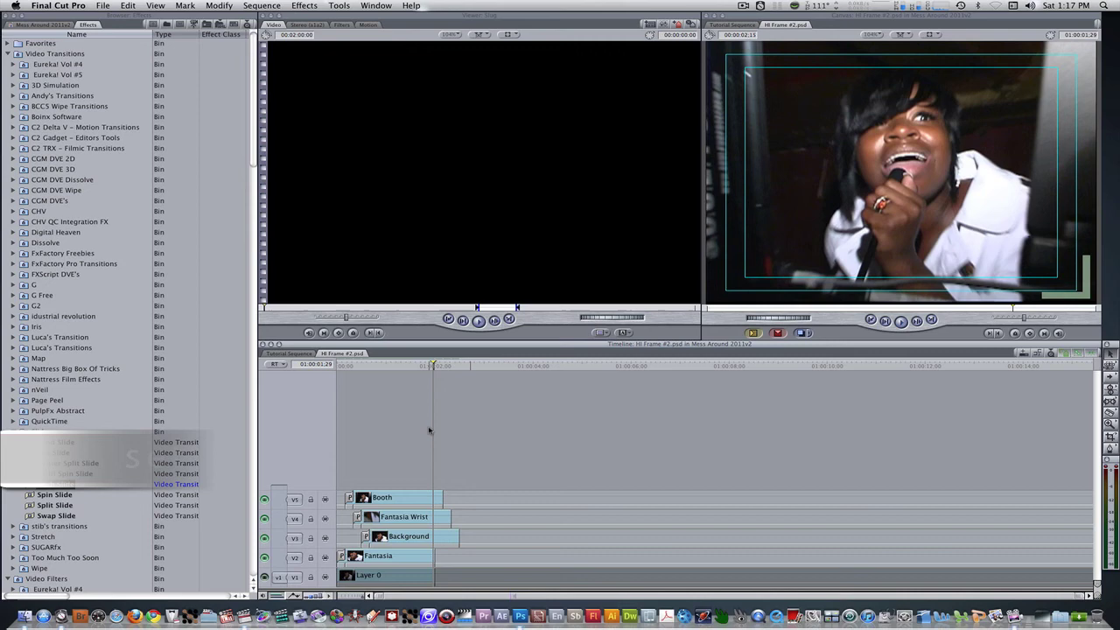
pyautogui.press('o')
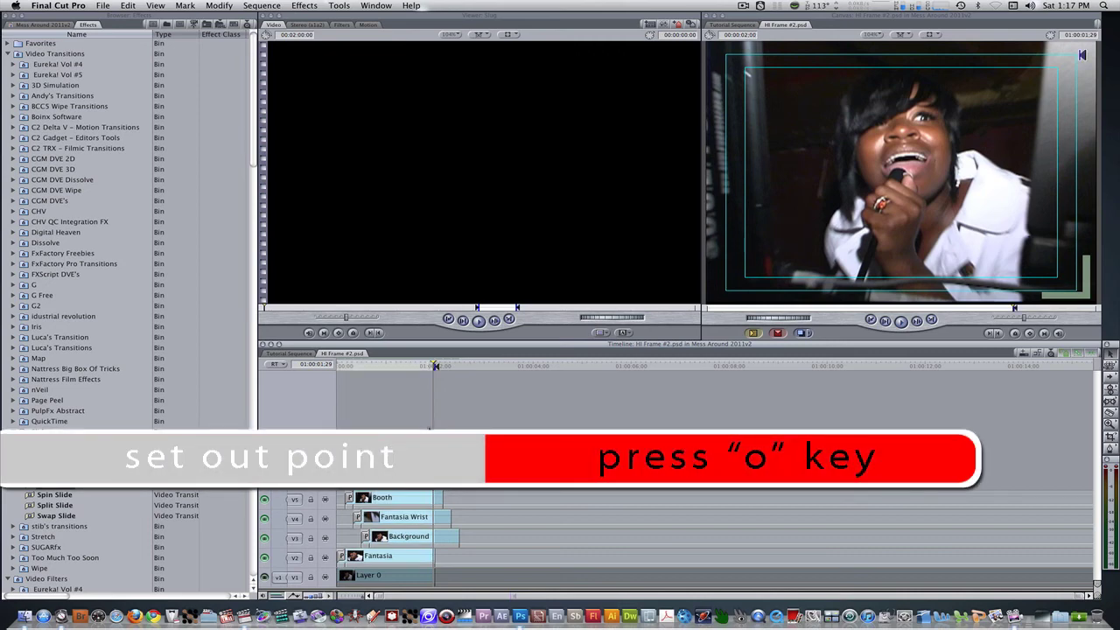
# - Put the 2-second HI Frame #2.psd sequence on V2 of the Tutorial Sequence, just before Marker 8
pyautogui.click(290, 353)
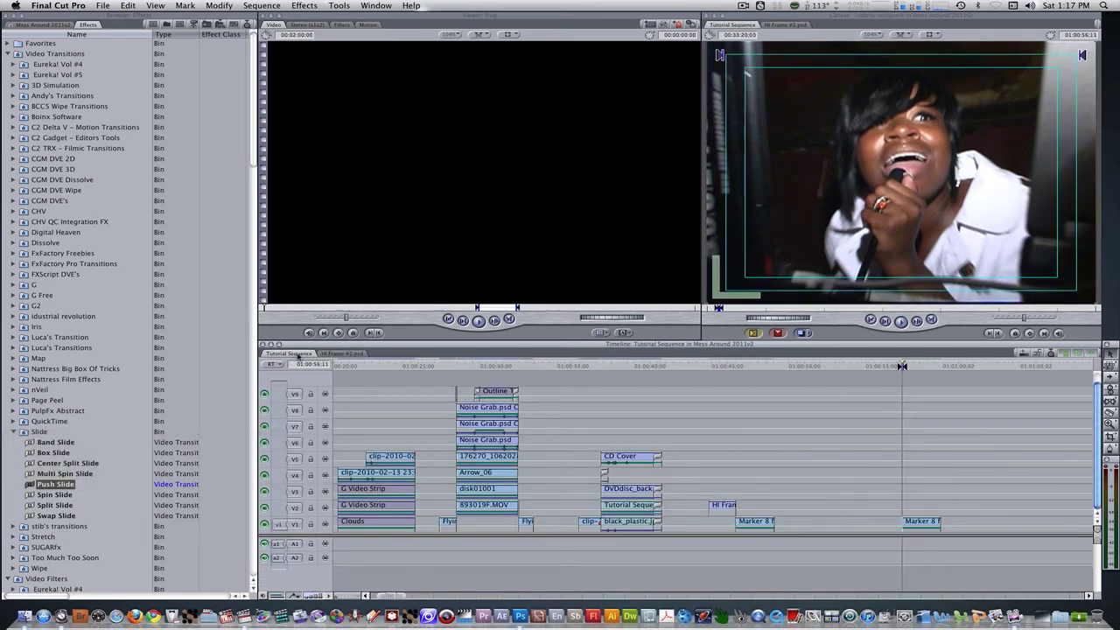
pyautogui.click(50, 24)
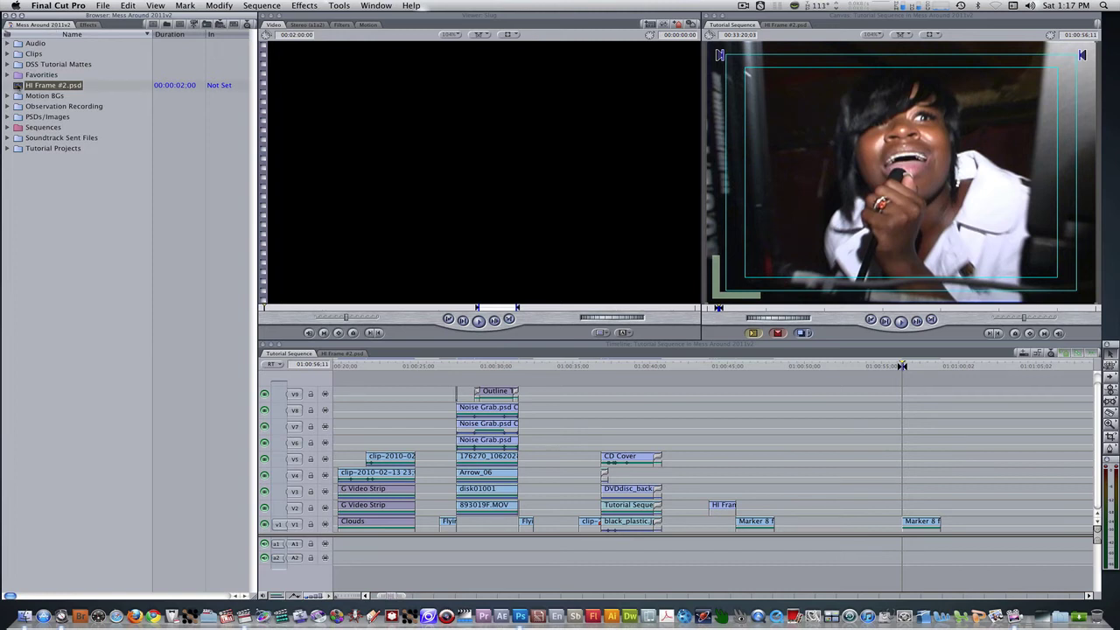
pyautogui.moveTo(53, 85); pyautogui.dragTo(873, 507)
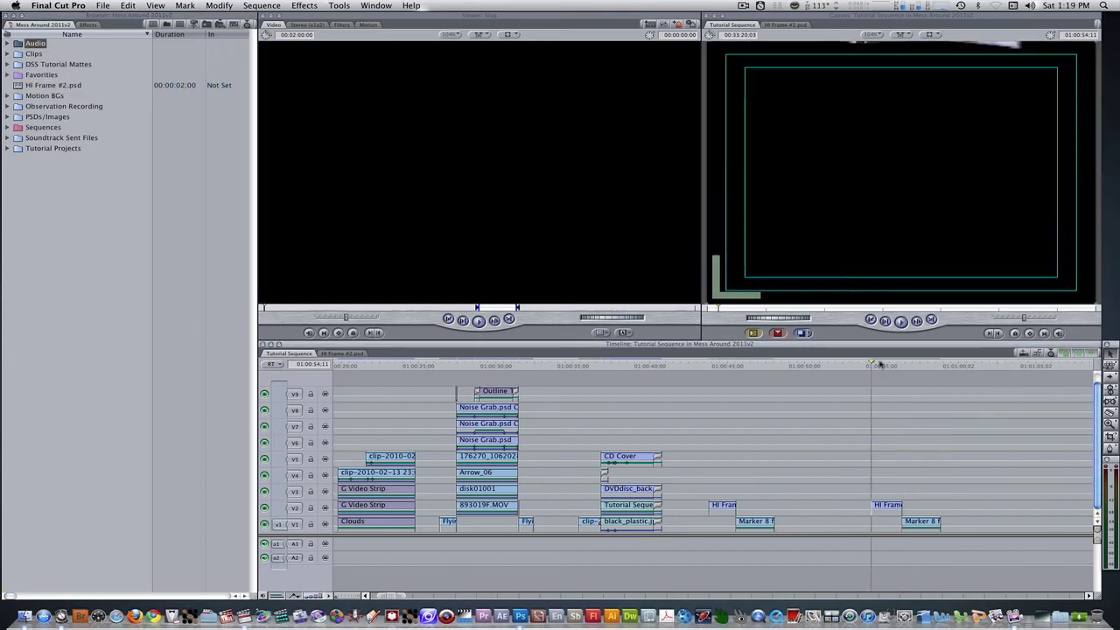
# - Set a 4:15 in-out range around the HI Frame #2.psd clip and play it with looping on
pyautogui.press('i')
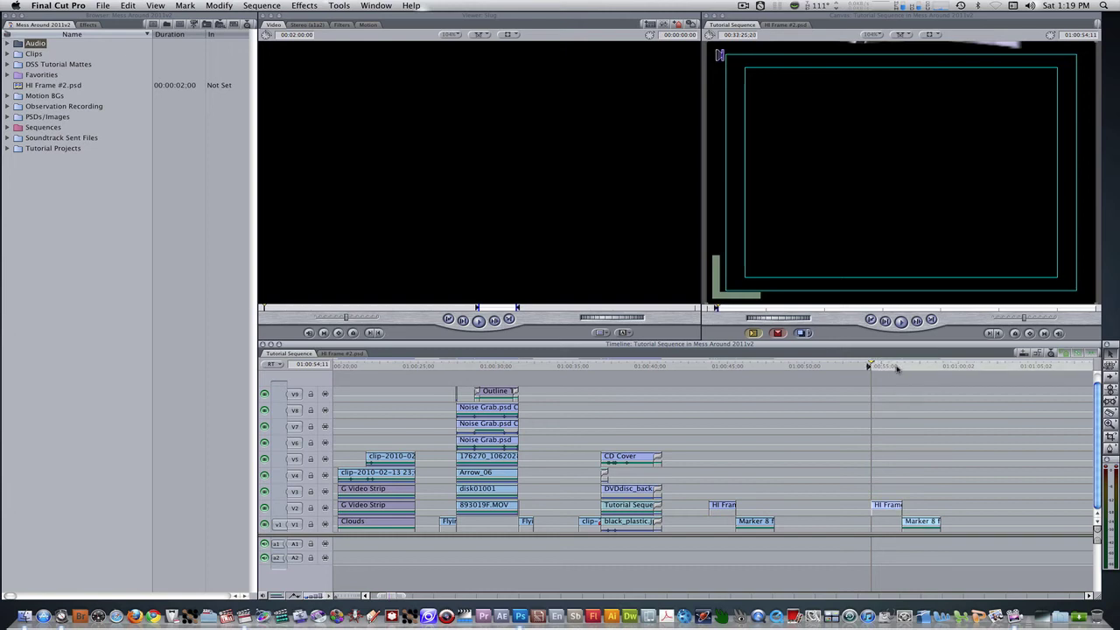
pyautogui.moveTo(897, 368); pyautogui.dragTo(933, 368)
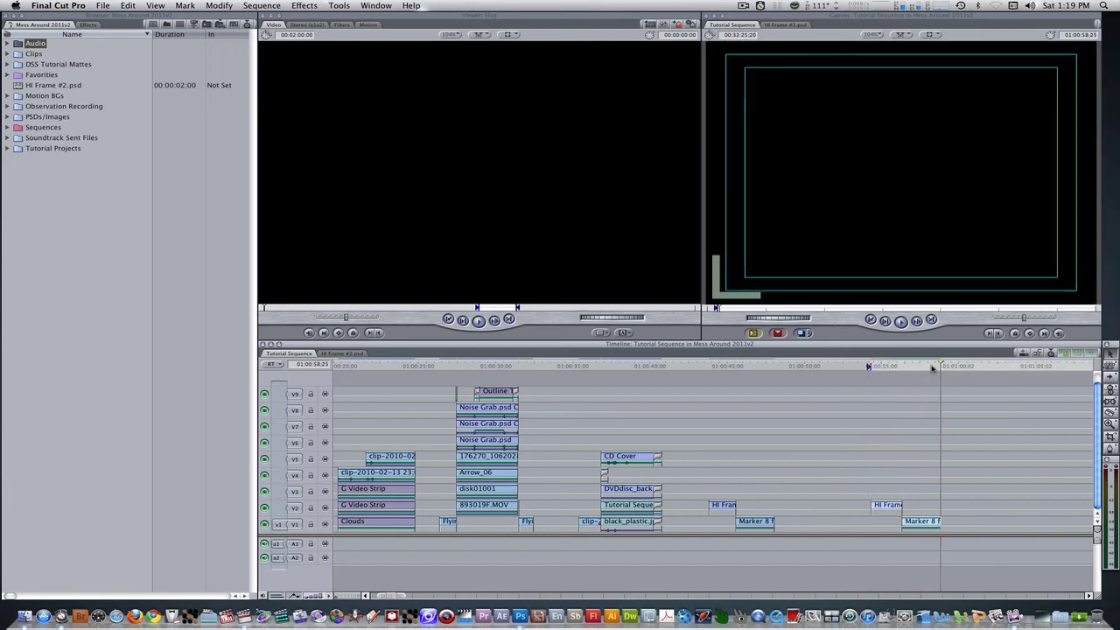
pyautogui.press('o')
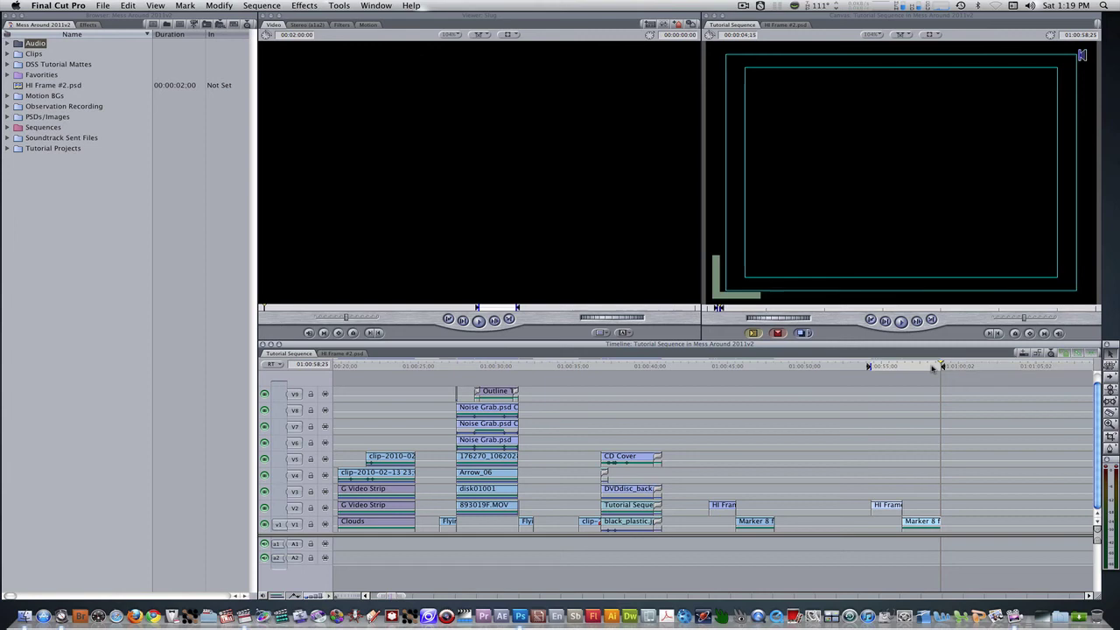
pyautogui.hotkey('ctrl', 'l')
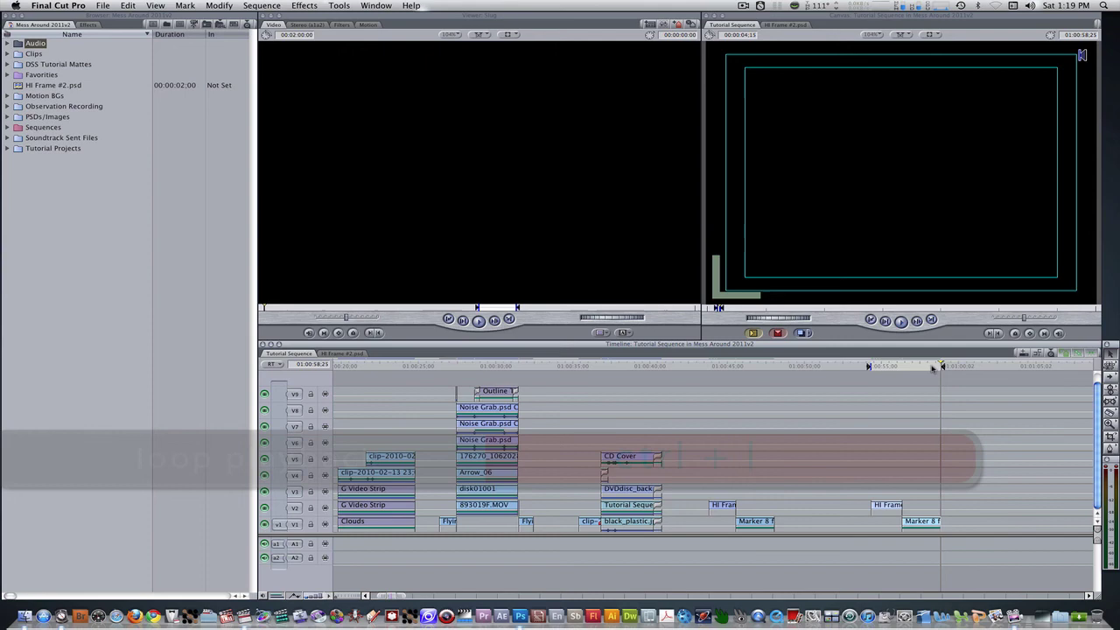
pyautogui.hotkey('shift', '\\')
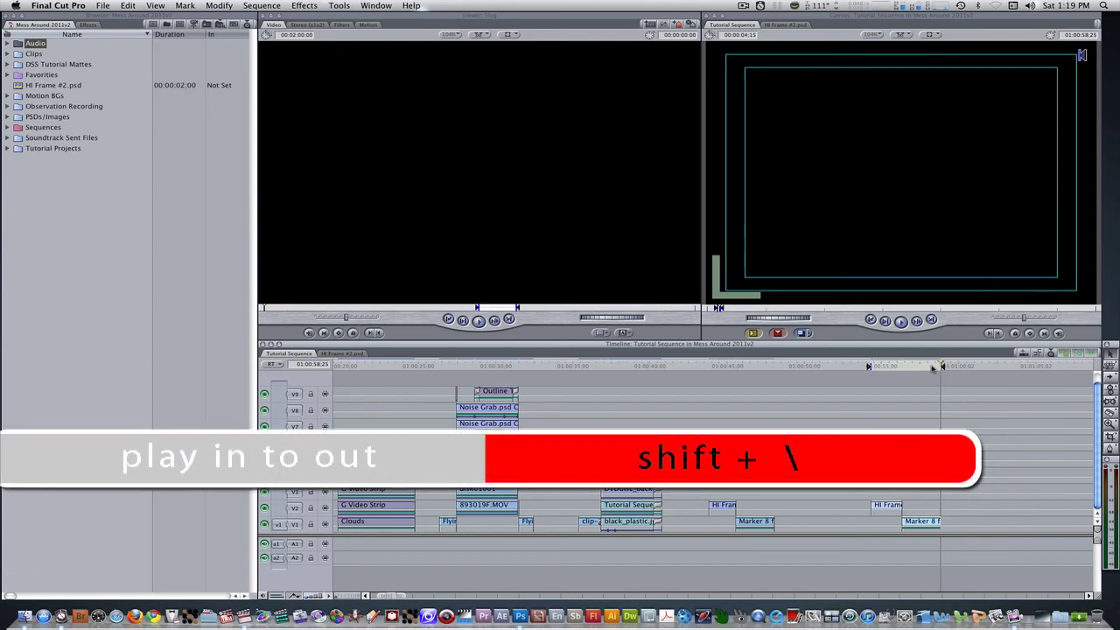